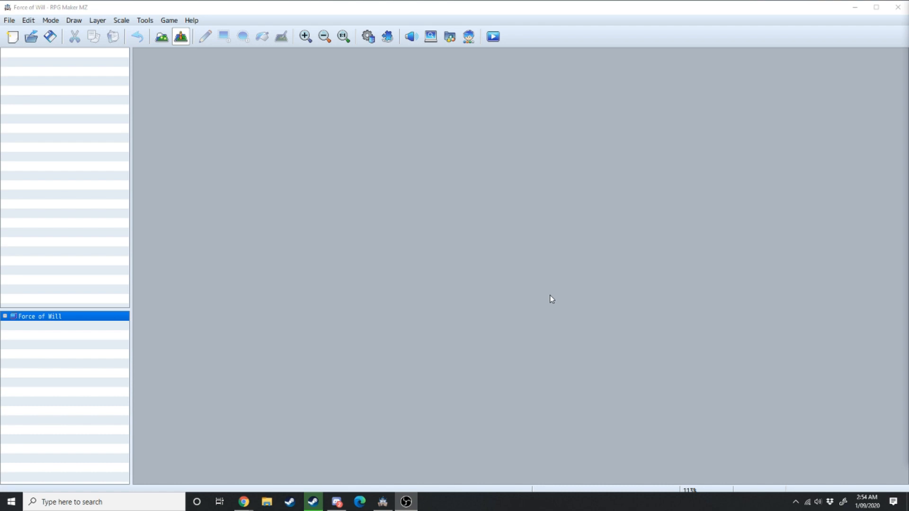
Set the editor Theme to Dark in the Options UI section and apply it
left_click(538, 289)
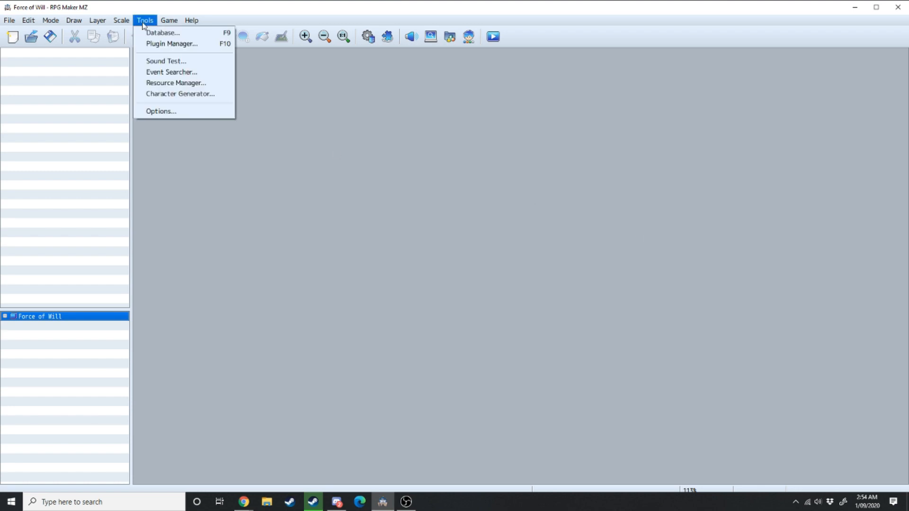
left_click(161, 110)
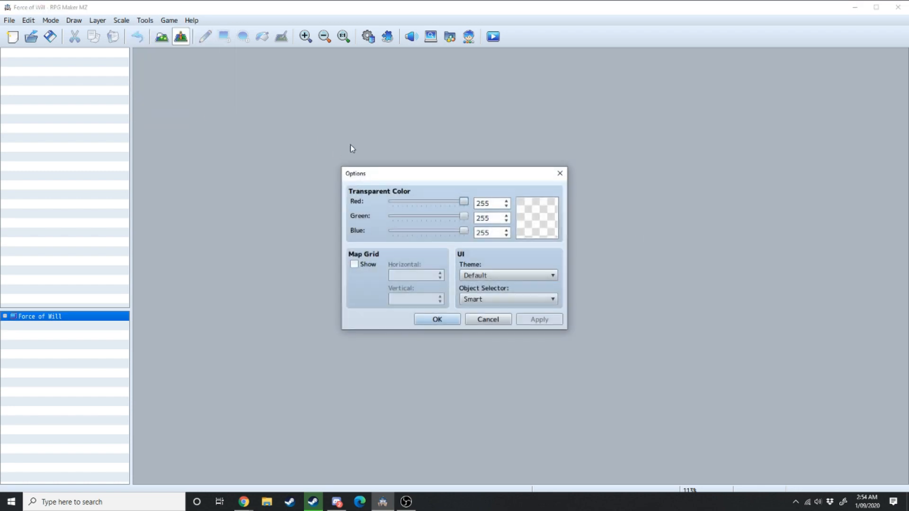
left_click(487, 276)
left_click(487, 294)
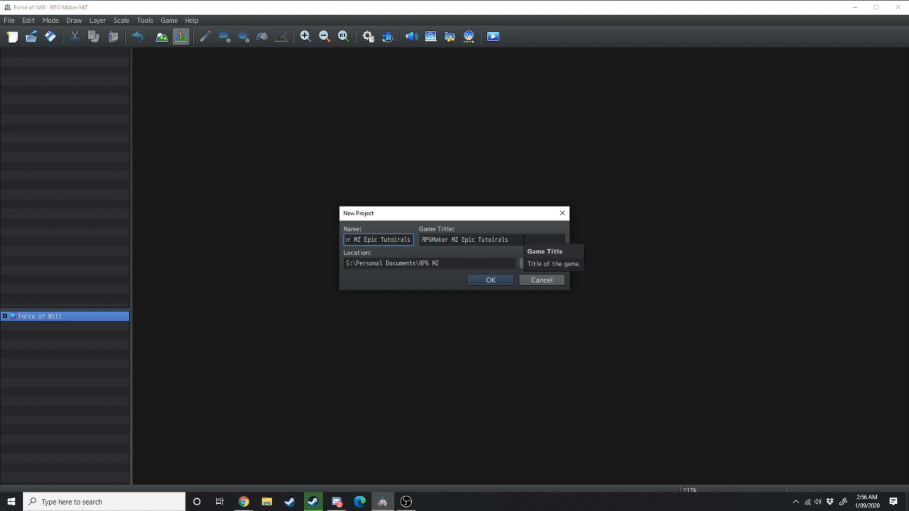
Name the project and choose the RPG MZ folder under Personal Documents as its location
left_click_drag(395, 239, 319, 244)
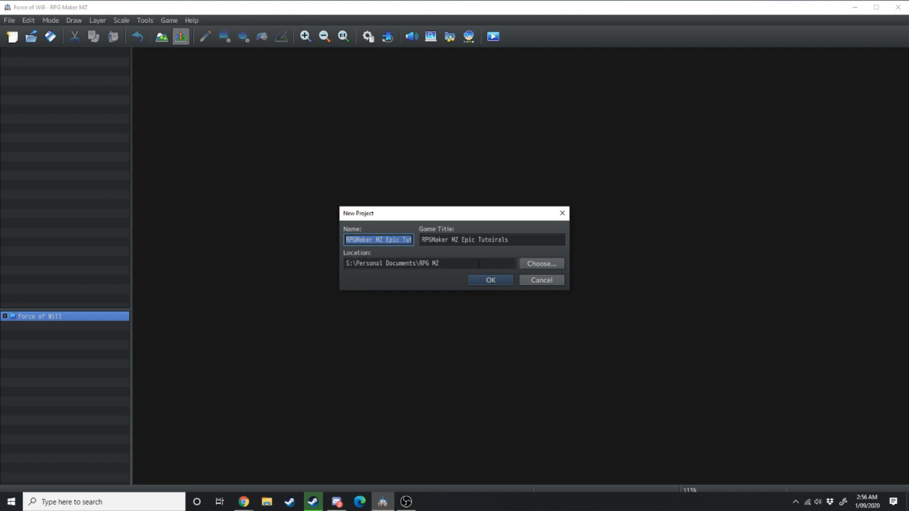
left_click(542, 263)
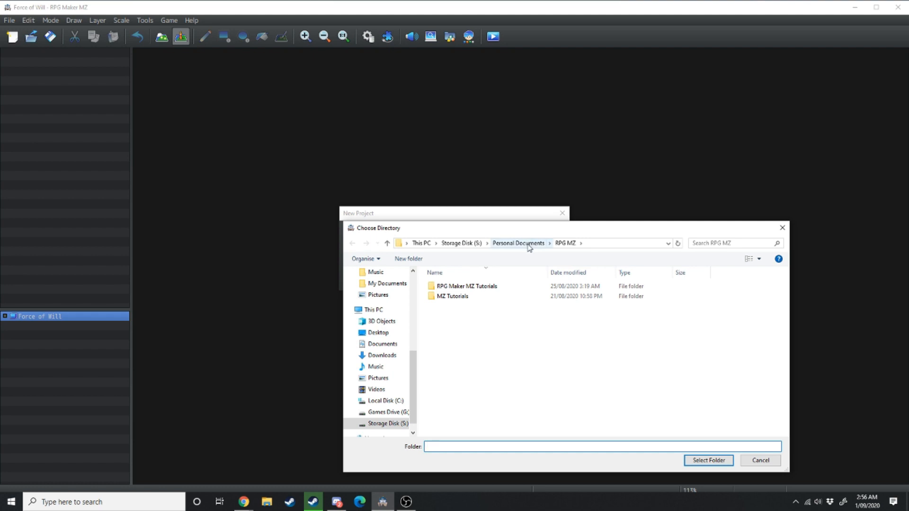
left_click(519, 243)
double_click(450, 317)
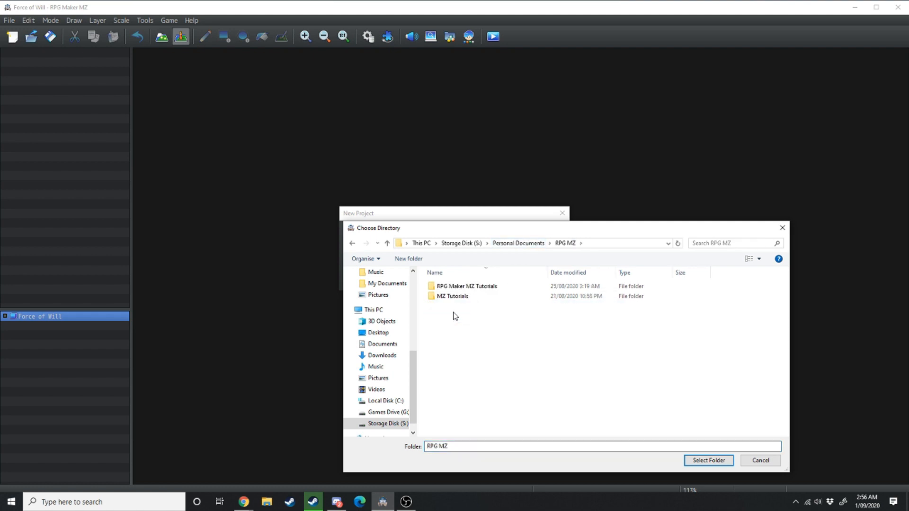
left_click(707, 460)
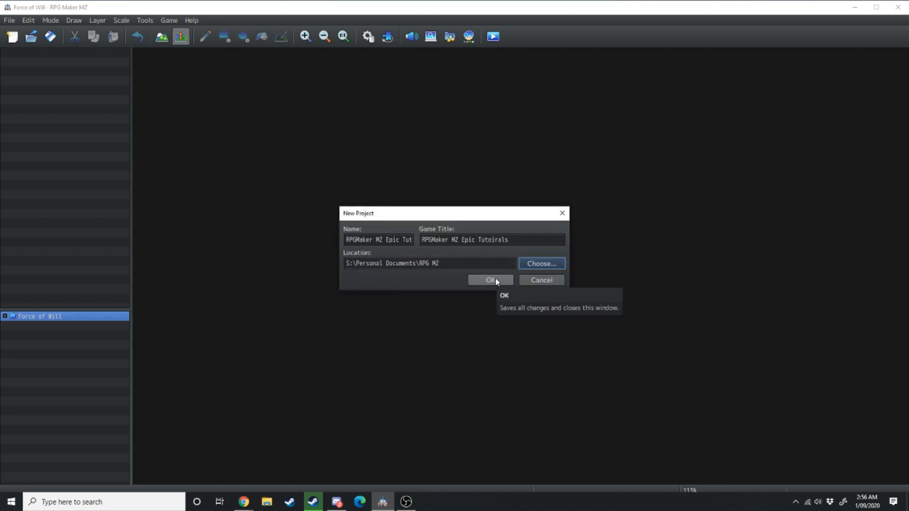
Create the new project and let MAP001 load
left_click(495, 278)
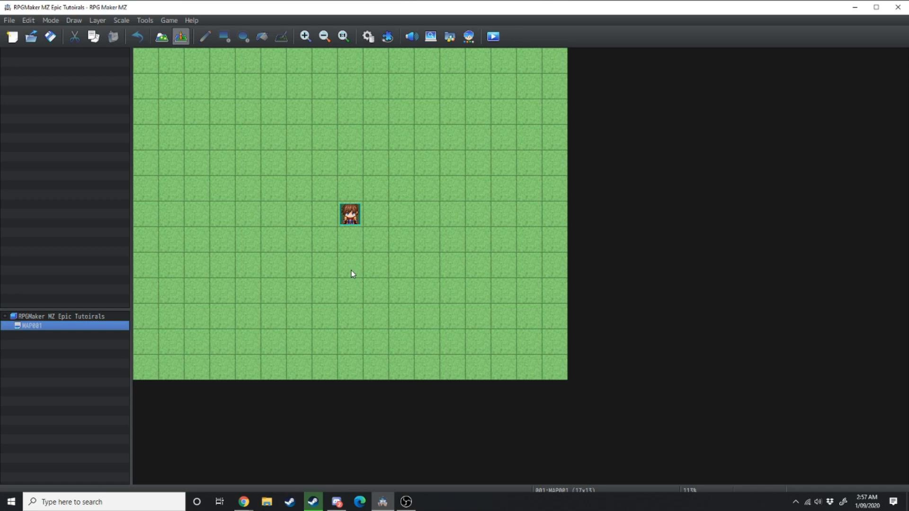
Launch a full-screen playtest and start a New Game from the title screen
left_click(494, 37)
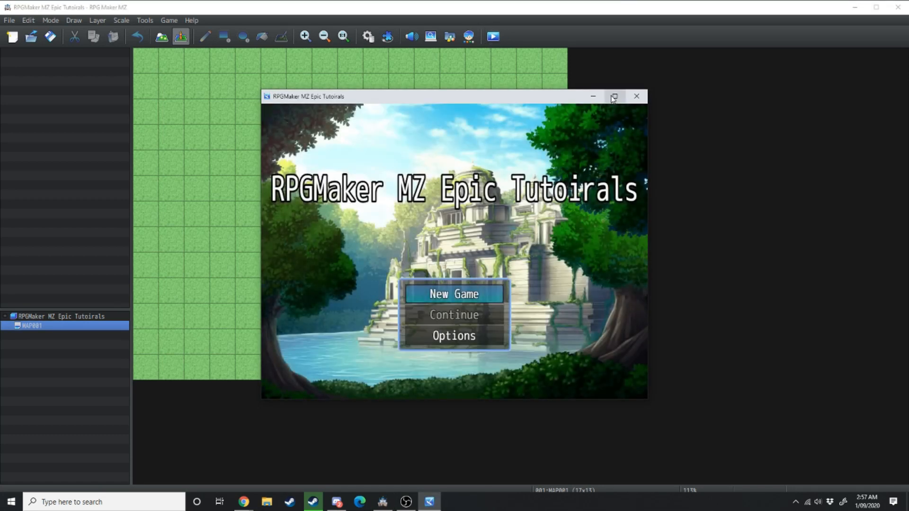
left_click(615, 96)
left_click(420, 317)
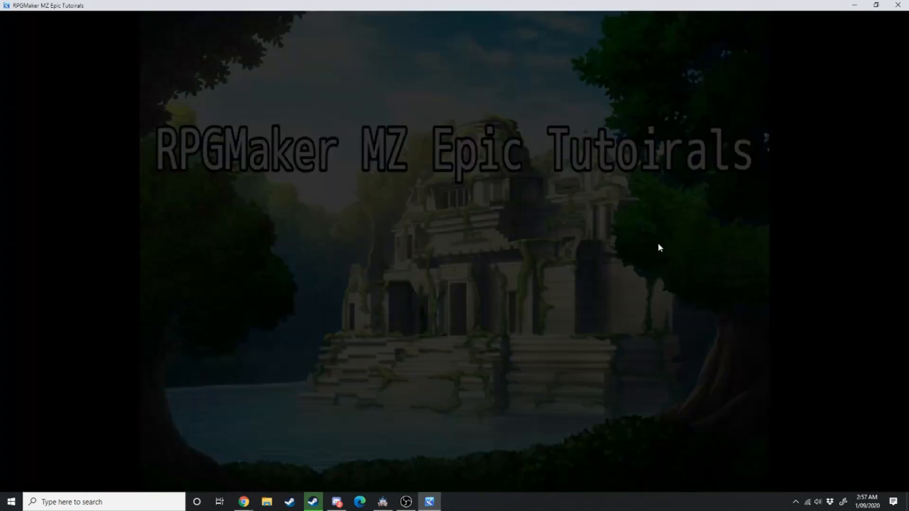
Walk the party around the grass map with the arrow keys, then close the playtest
key("Up")
key("Up")
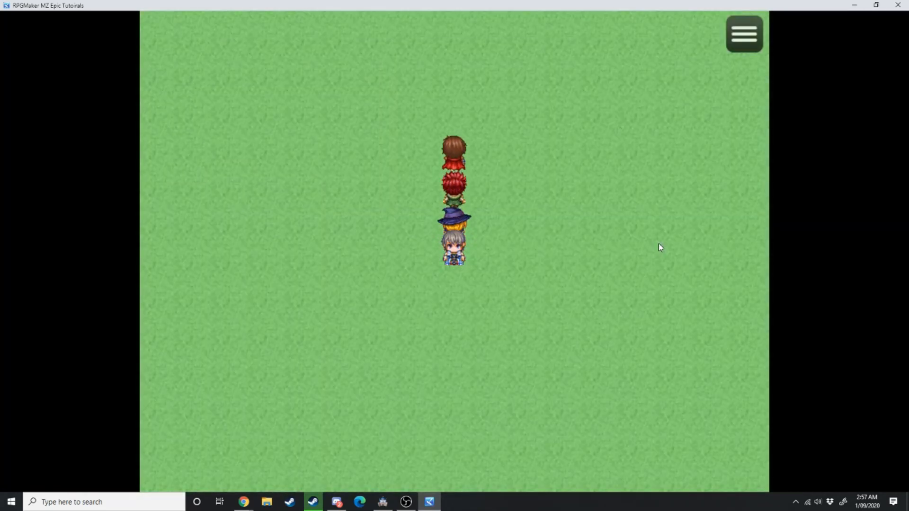
key("Left")
key("Left")
key("Left")
key("Left")
key("Down")
key("Down")
key("Down")
key("Down")
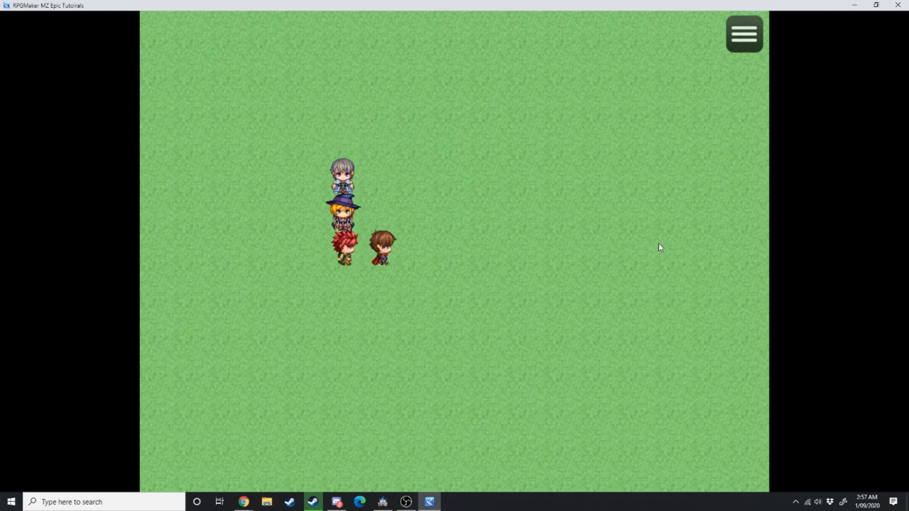
key("Right")
key("Right")
key("Right")
key("Up")
key("Up")
key("Up")
key("Left")
key("Left")
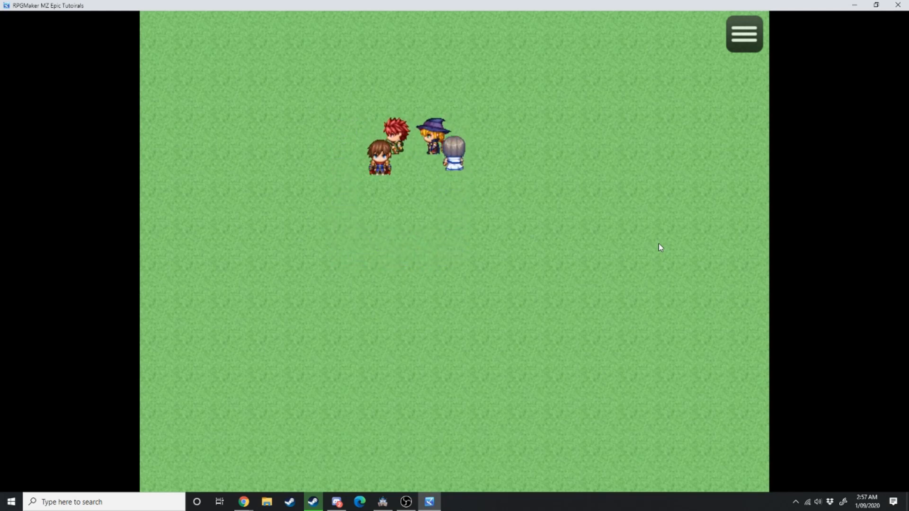
key("Up")
key("Down")
key("Down")
key("Left")
key("Down")
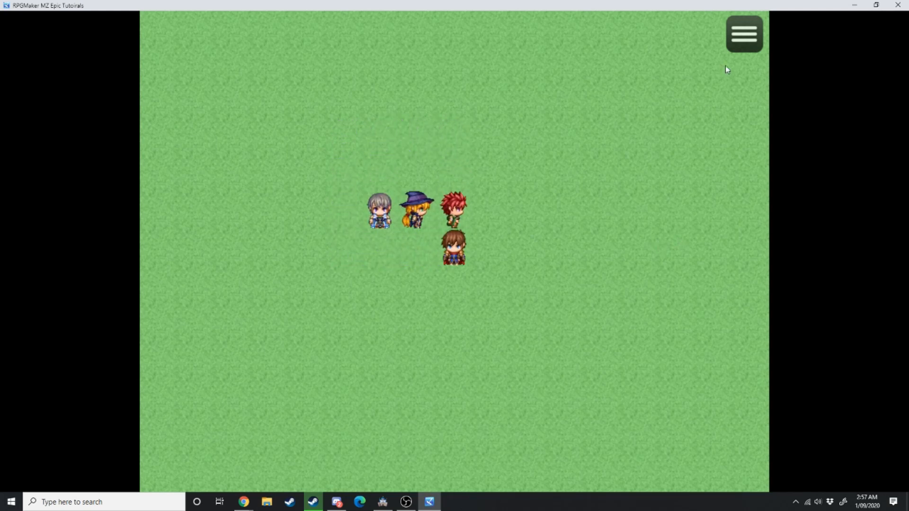
left_click(897, 5)
left_click(9, 20)
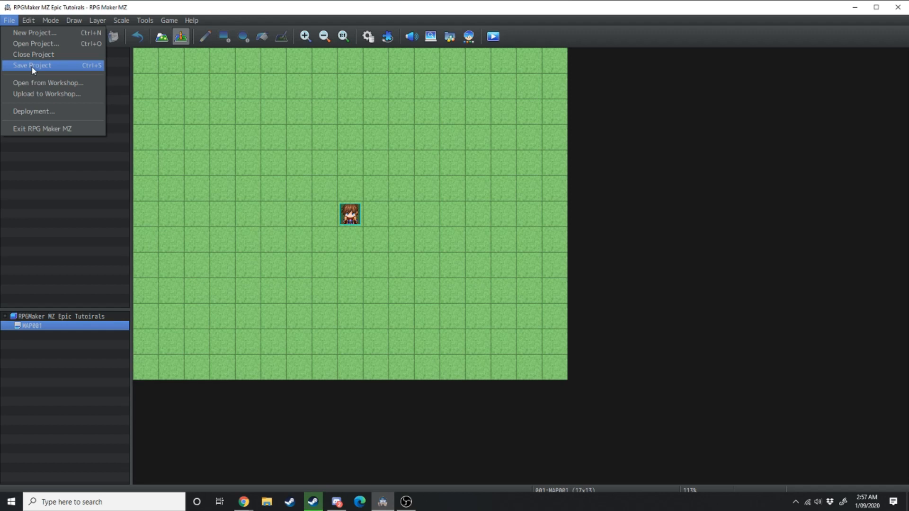
left_click(53, 87)
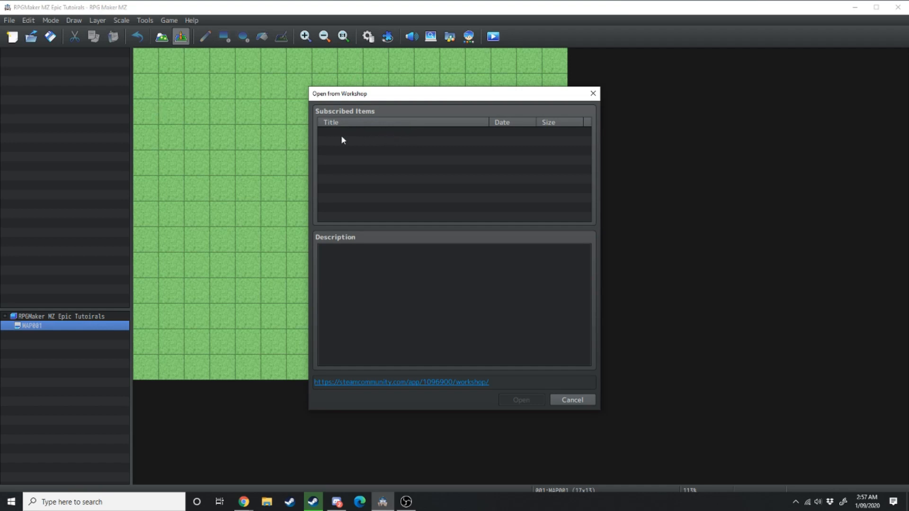
left_click(571, 400)
left_click(11, 20)
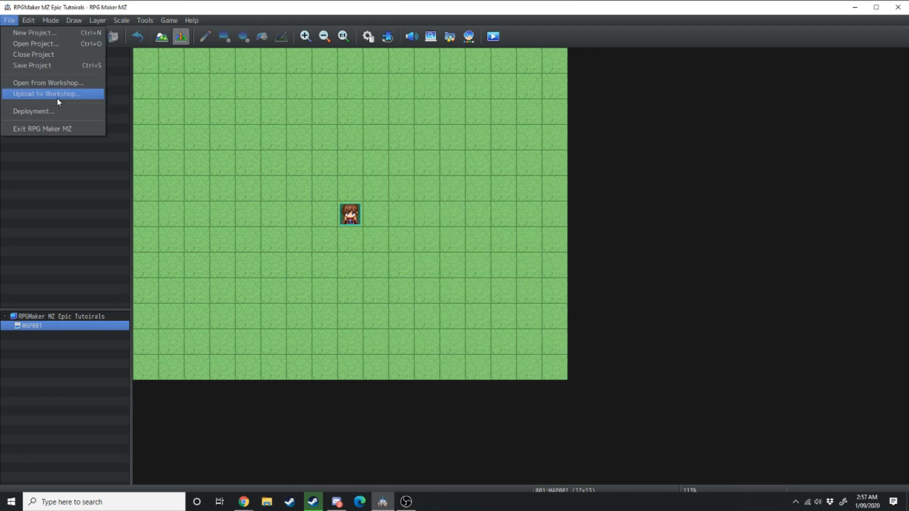
left_click(56, 94)
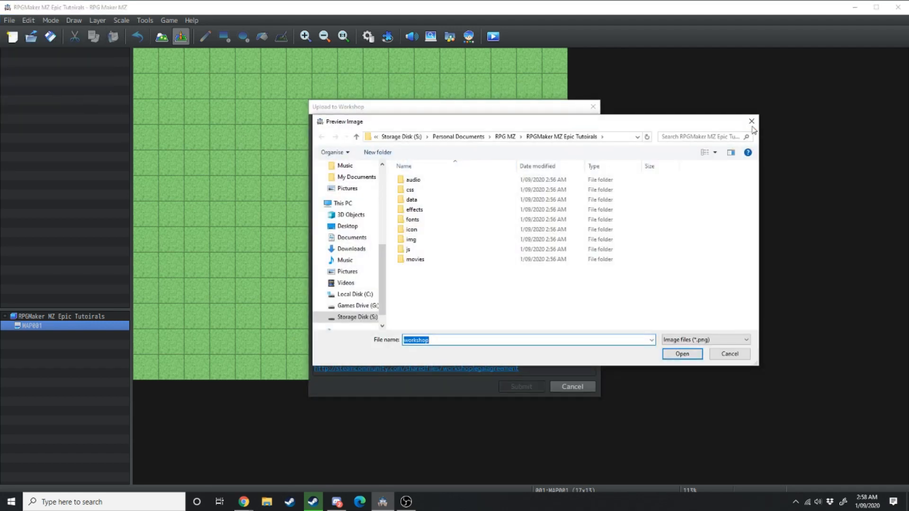
key("Escape")
left_click(376, 147)
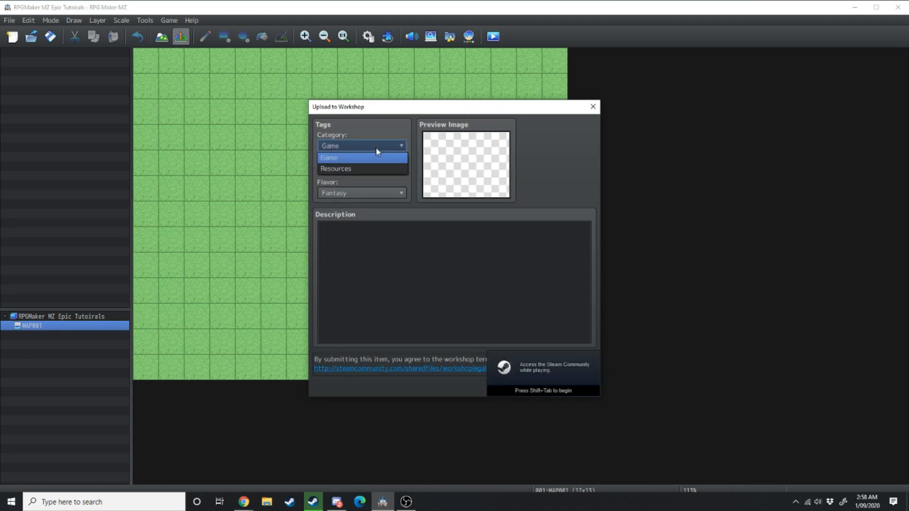
left_click(351, 157)
left_click(352, 168)
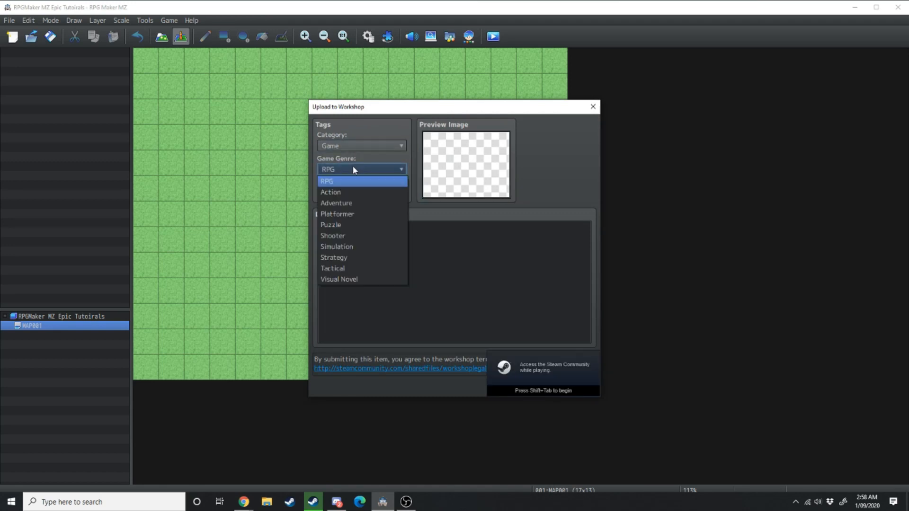
left_click(358, 170)
left_click(349, 192)
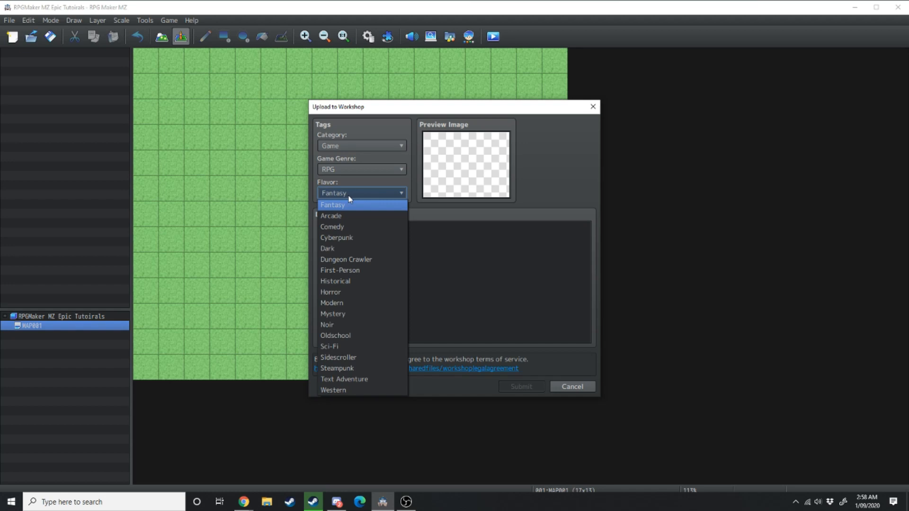
left_click(363, 191)
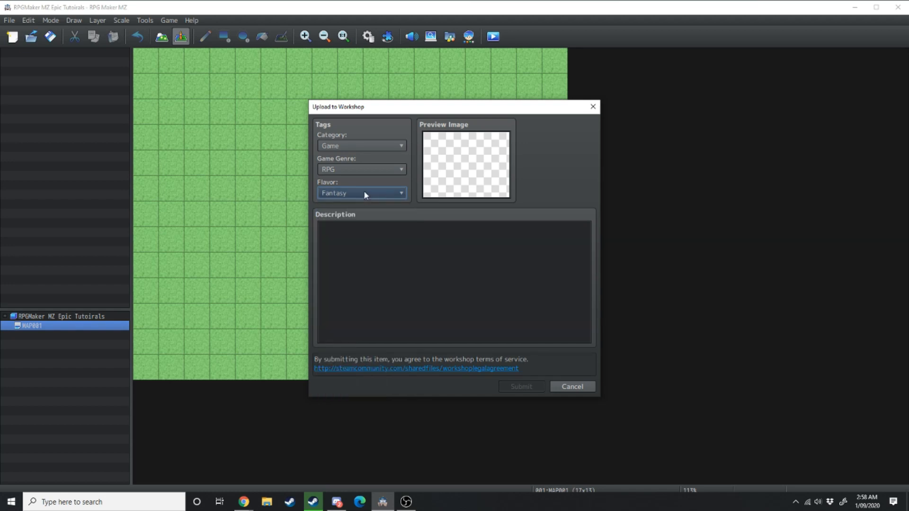
left_click(396, 238)
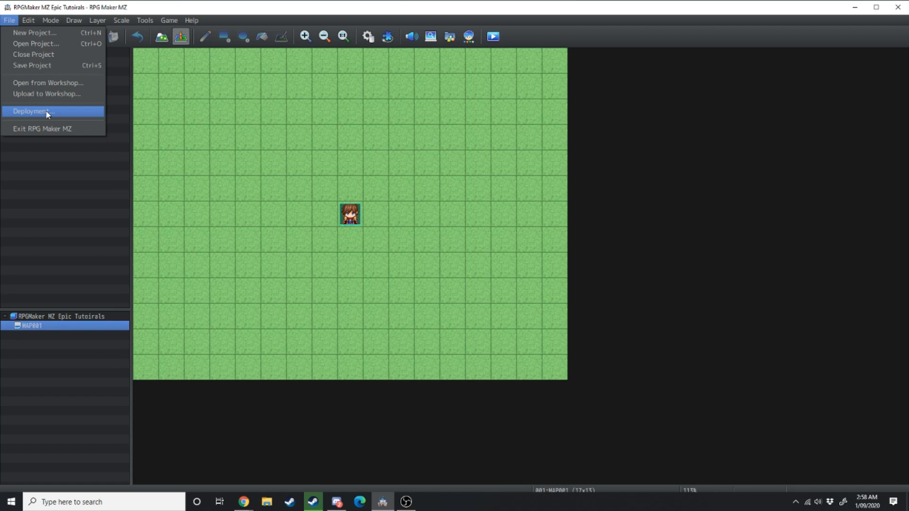
In Deployment, try macOS and Web browsers targets, settle on Windows, and exclude unused files
left_click(46, 111)
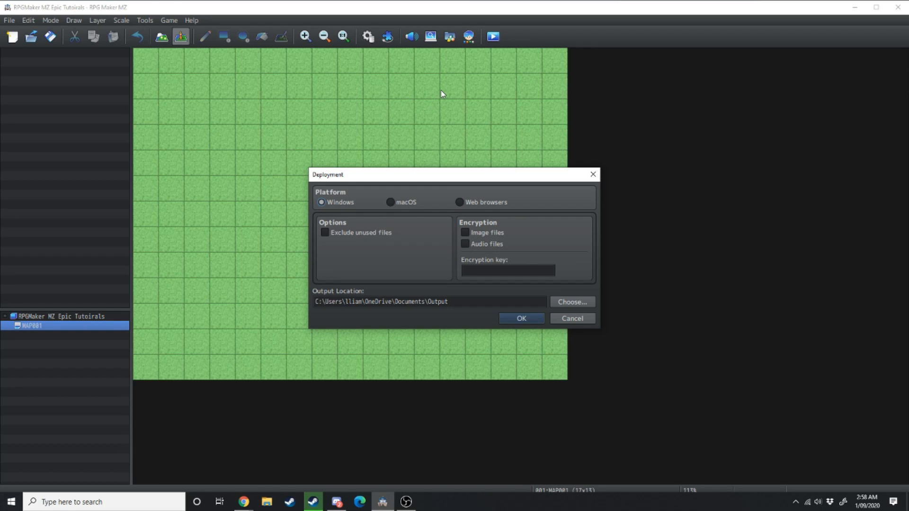
left_click(389, 202)
left_click(462, 204)
left_click(322, 202)
left_click(325, 233)
Enable image encryption, clear the Encryption key text, and browse for an output folder
left_click(465, 234)
left_click(530, 270)
type("tr")
type("trhtheryerbferty")
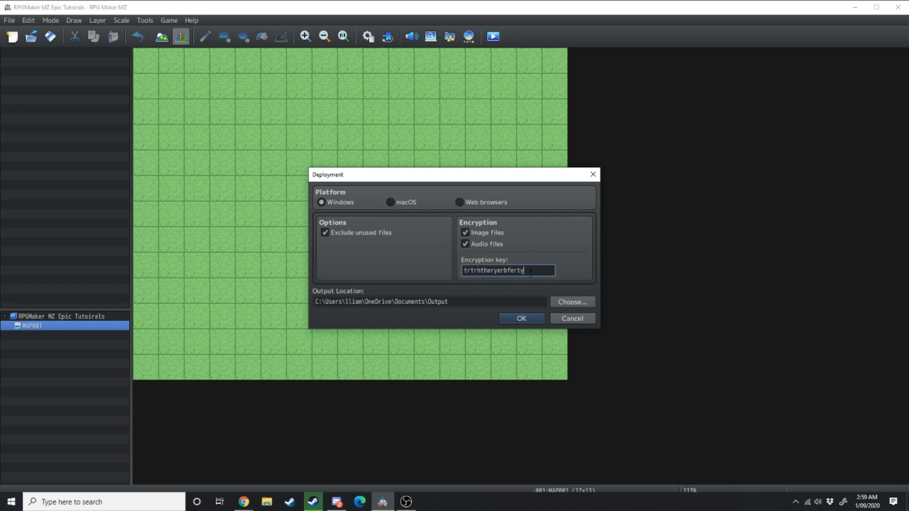
type("ghrth")
key("ctrl+a")
key("BackSpace")
left_click(578, 304)
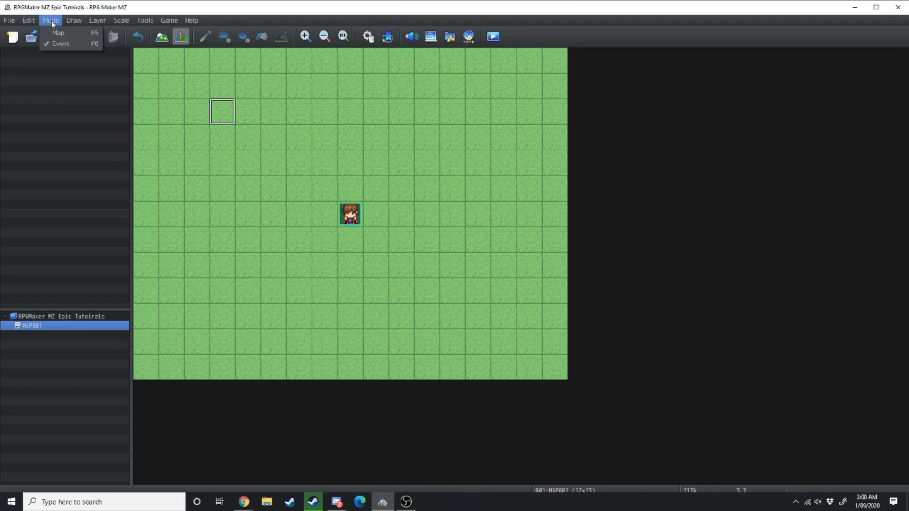
Paint a dark-grass loop around the character and a block of trees to its right
left_click(57, 32)
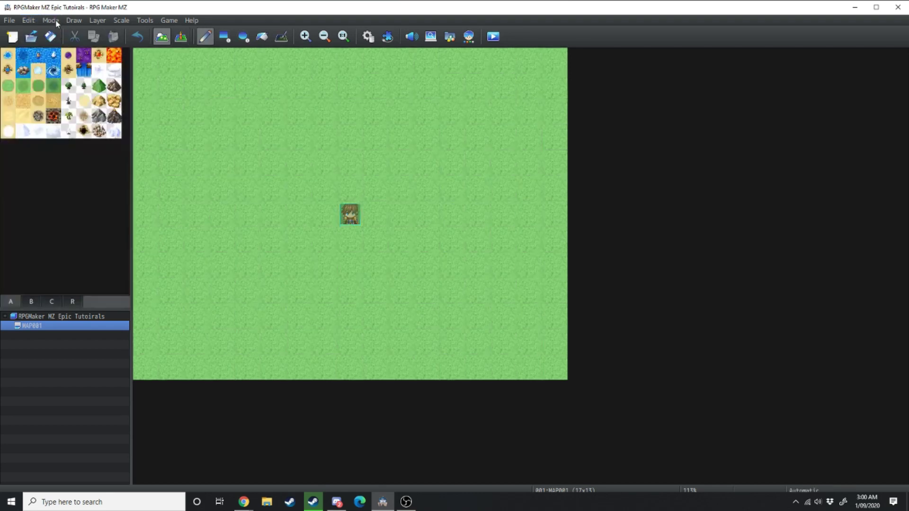
left_click(24, 86)
left_click_drag(376, 112, 384, 206)
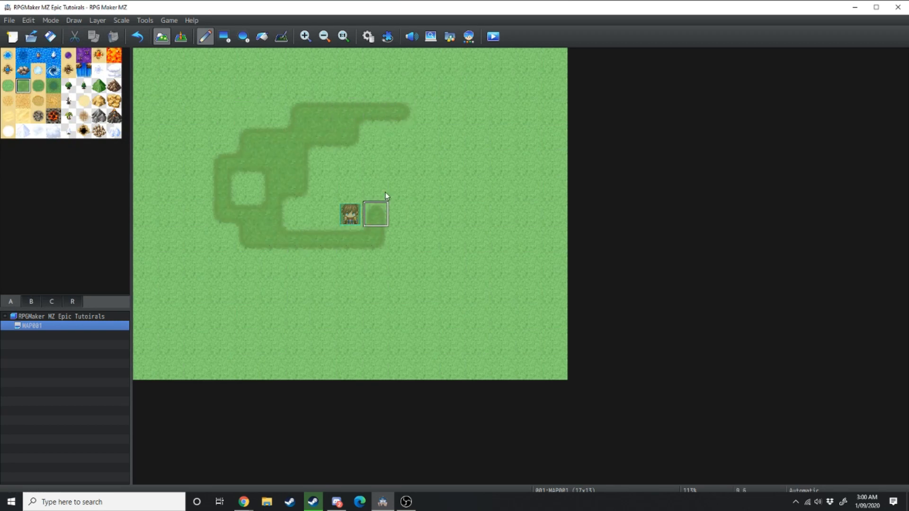
left_click(69, 86)
left_click_drag(298, 113, 426, 220)
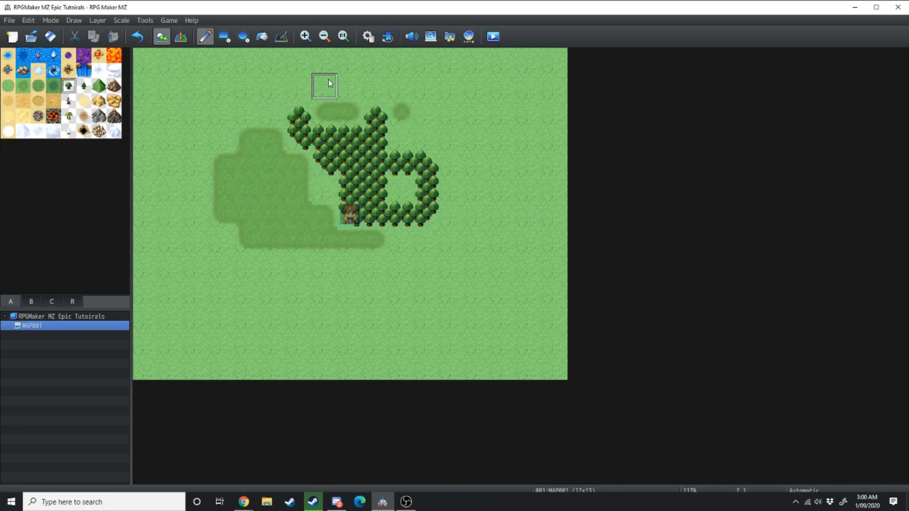
Switch to Event mode and move the player start into the upper-left dark grass
left_click(50, 20)
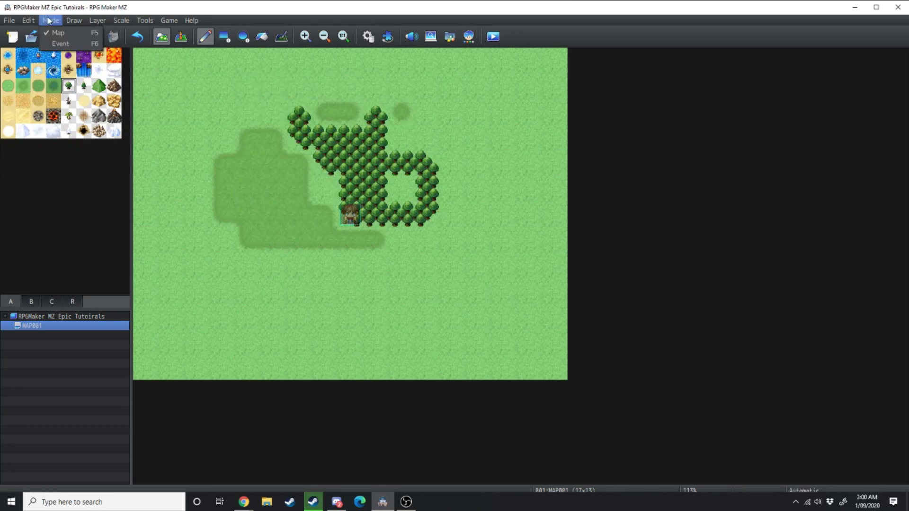
left_click(58, 45)
left_click_drag(350, 214, 248, 163)
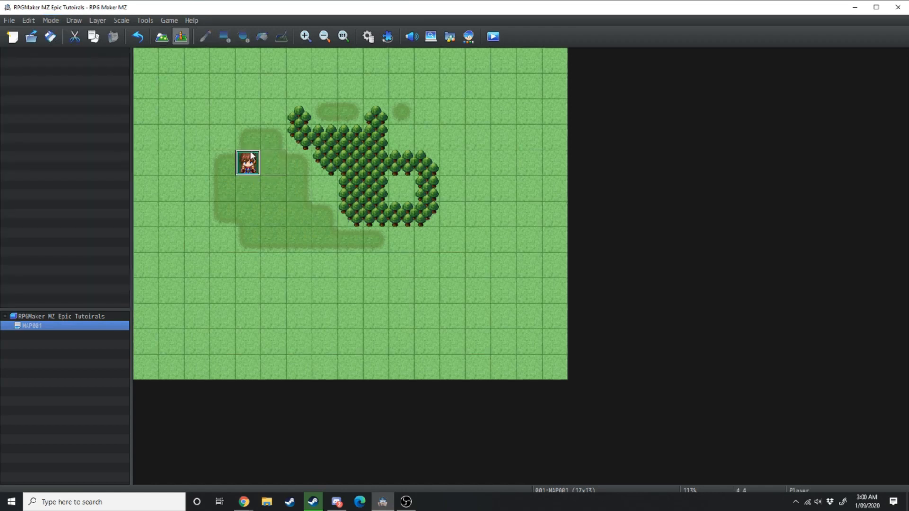
Create a new event beside the player start with the green-haired character image
double_click(284, 180)
double_click(238, 298)
double_click(299, 251)
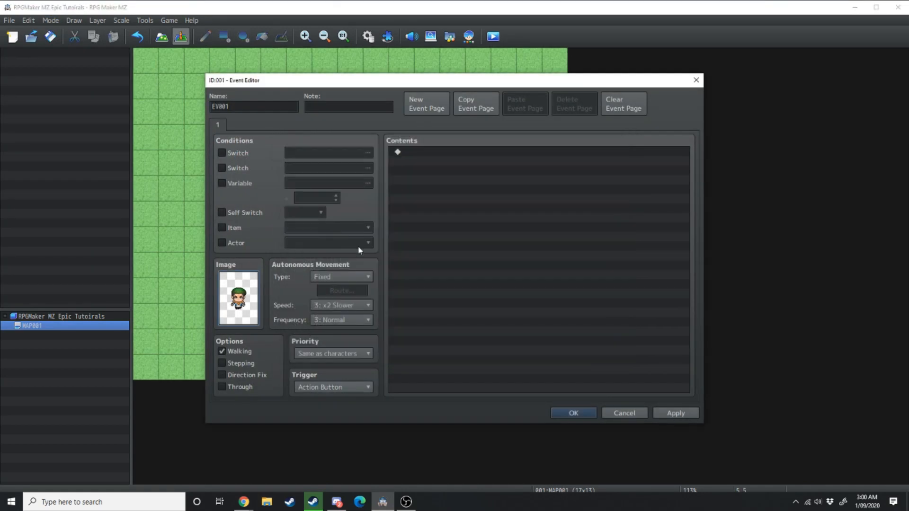
left_click(573, 414)
Add a Treasure chest via Quick Event Creation inside the trees
right_click(406, 191)
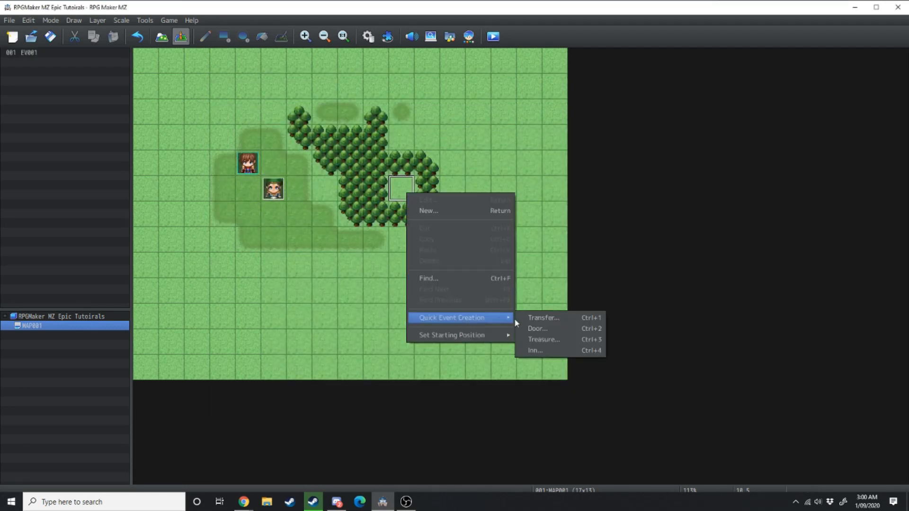
left_click(542, 338)
left_click(486, 293)
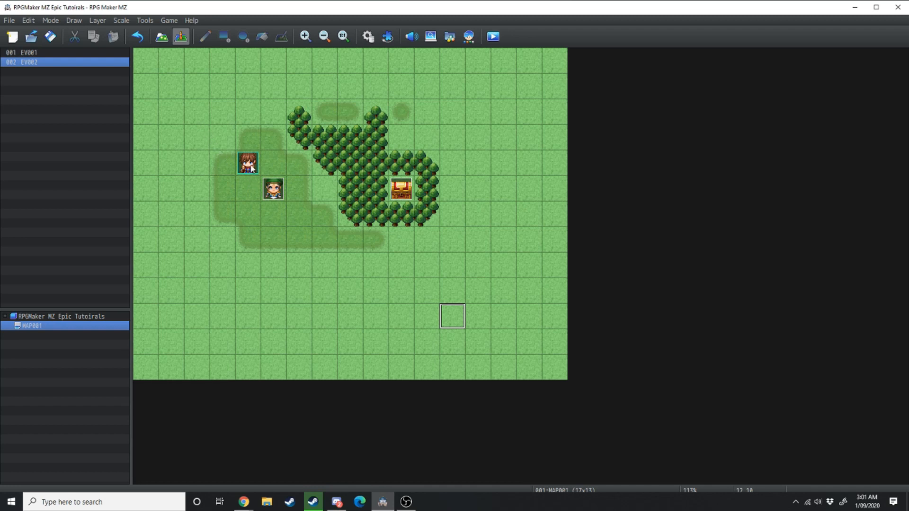
Paint a water lake on the left of the map with a tail at its bottom
left_click(162, 37)
left_click(23, 57)
mouse_move(171, 135)
left_mouse_down()
mouse_move(198, 189)
mouse_move(274, 263)
left_mouse_up()
left_click(181, 37)
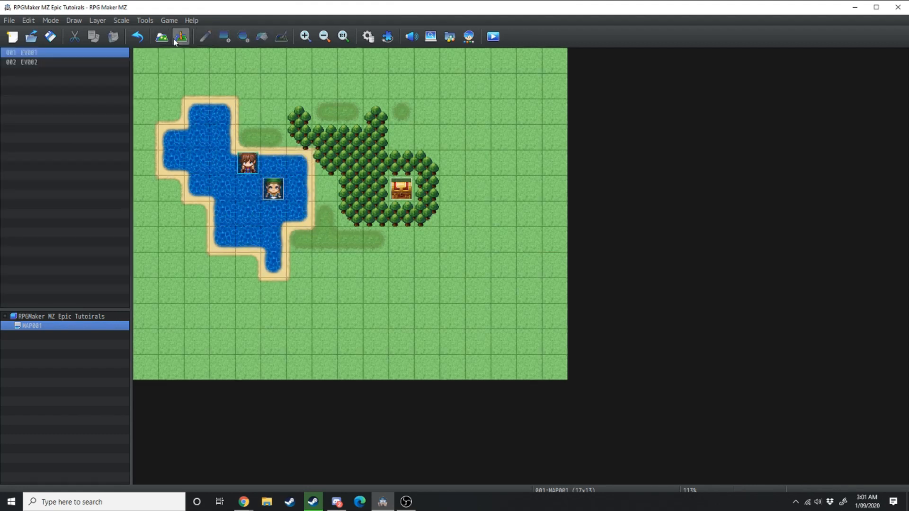
Start a new event near the lake top, then cancel and discard it
double_click(248, 86)
double_click(239, 298)
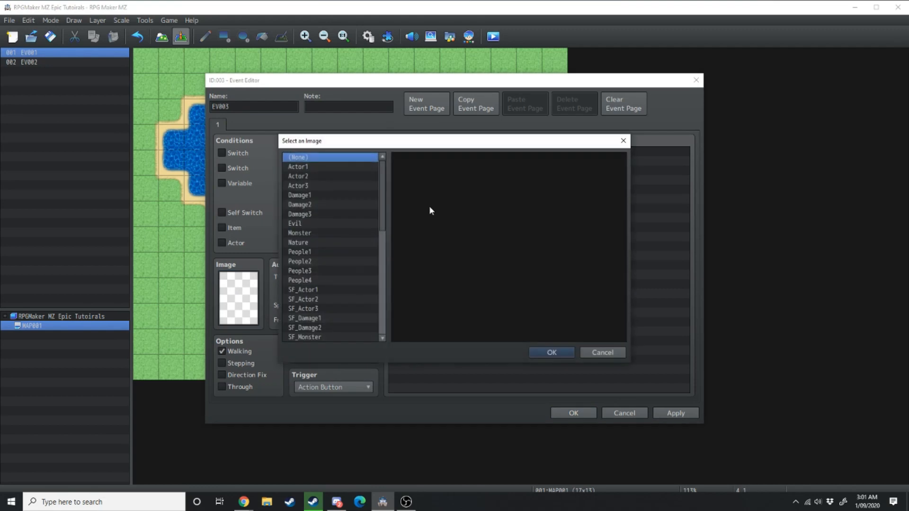
left_click(622, 140)
left_click(695, 81)
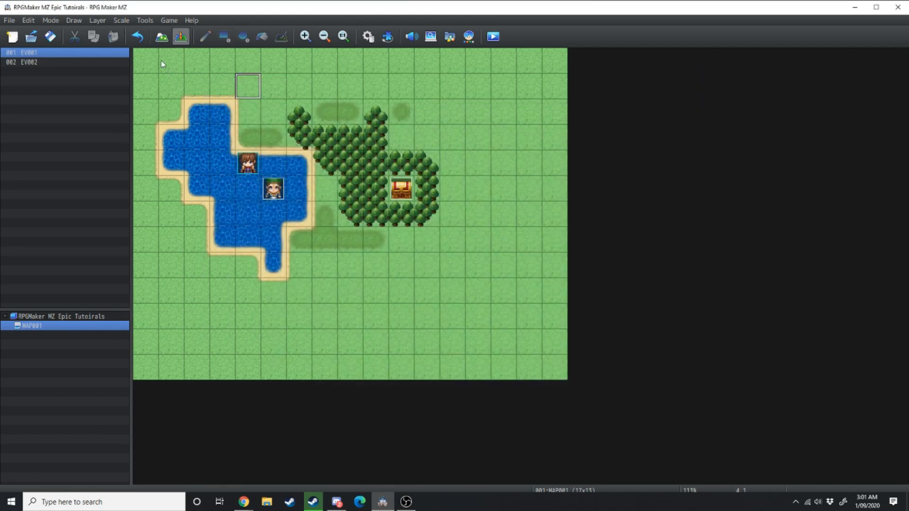
Paint rocky sand paths with the rock tile across the top and middle of the map
left_click(161, 37)
left_click(23, 131)
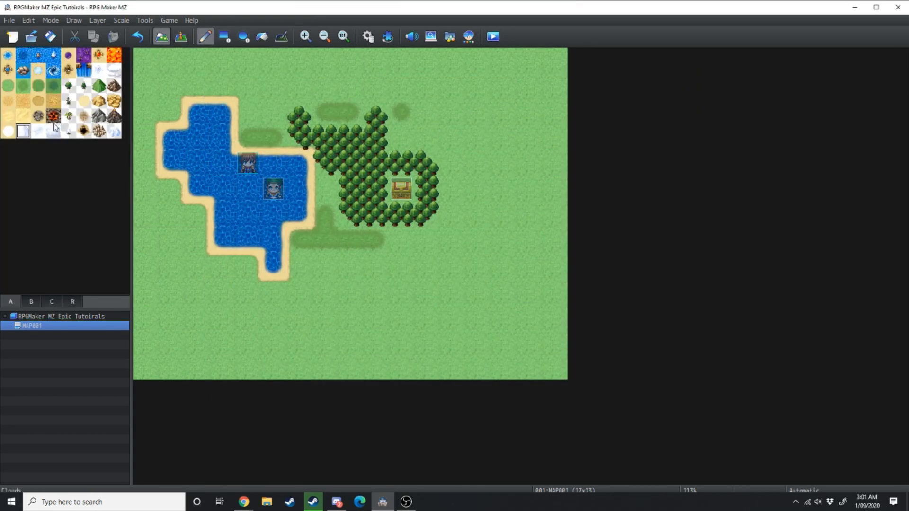
left_click(38, 117)
left_click(248, 63)
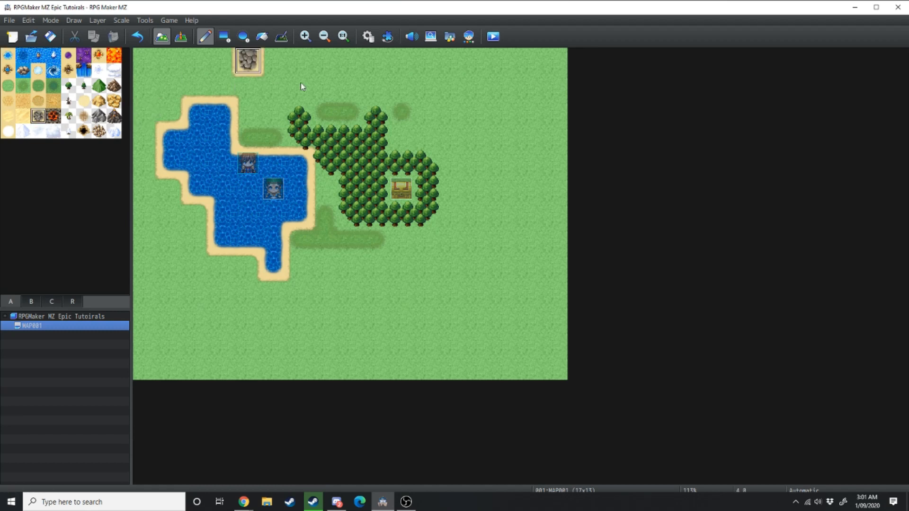
left_click_drag(301, 82, 376, 234)
left_click_drag(476, 110, 426, 163)
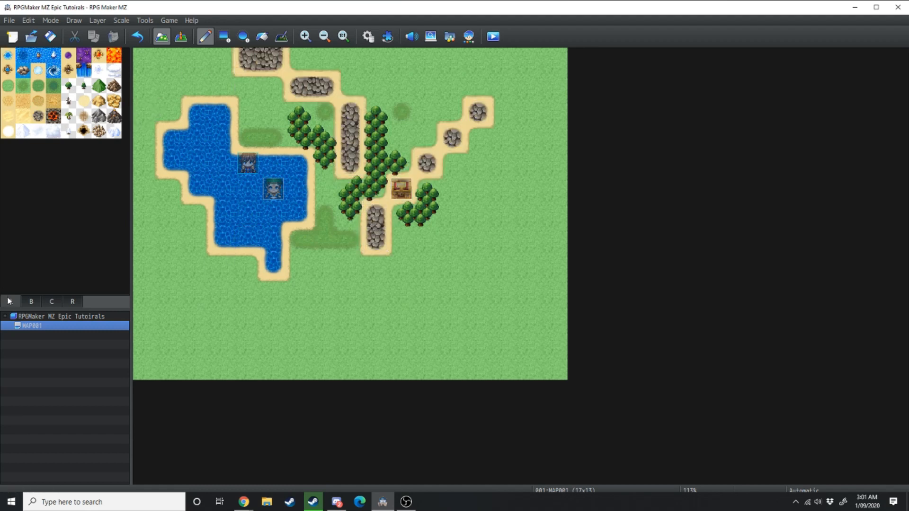
Browse tileset tabs B and C, then return to tab A
left_click(31, 302)
left_click(51, 302)
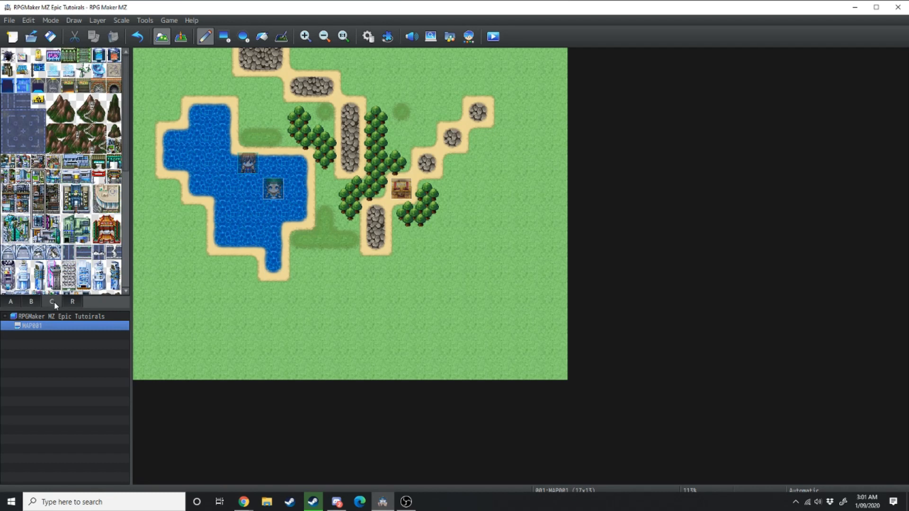
left_click(11, 302)
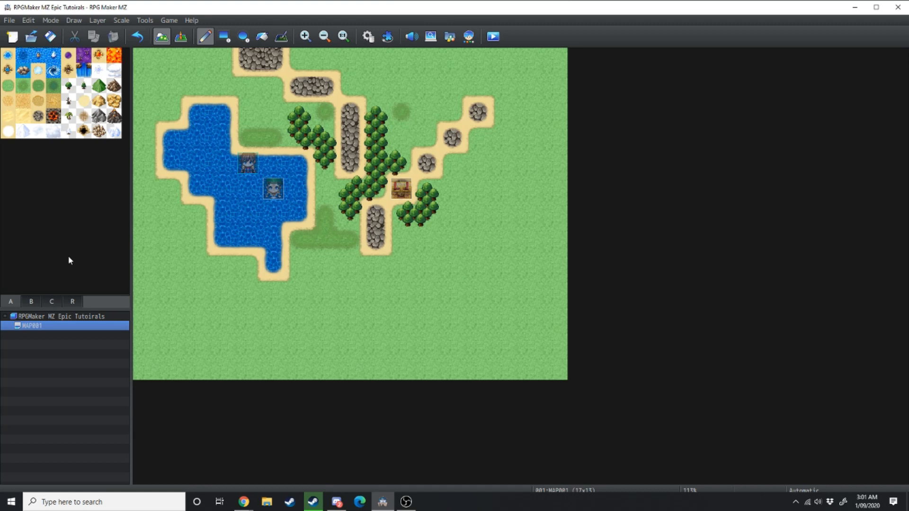
In Event mode, rename EV001 to MAn
left_click(180, 36)
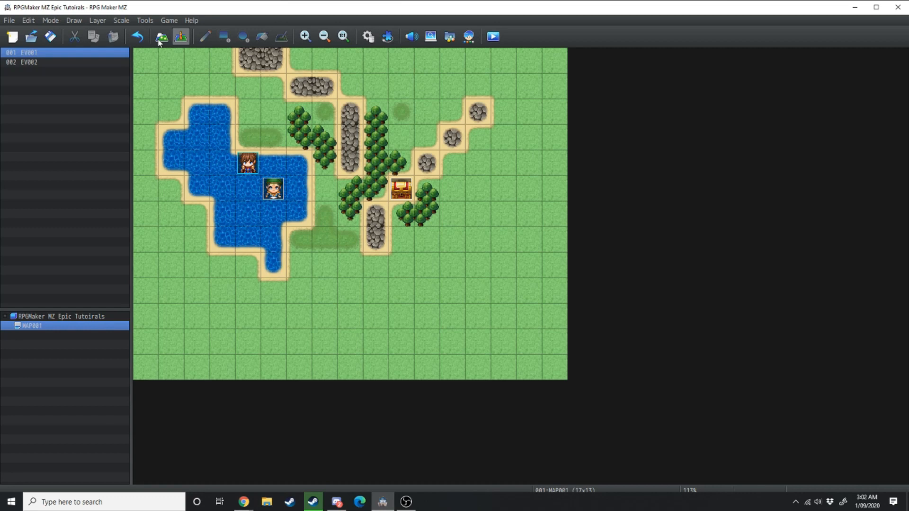
double_click(46, 55)
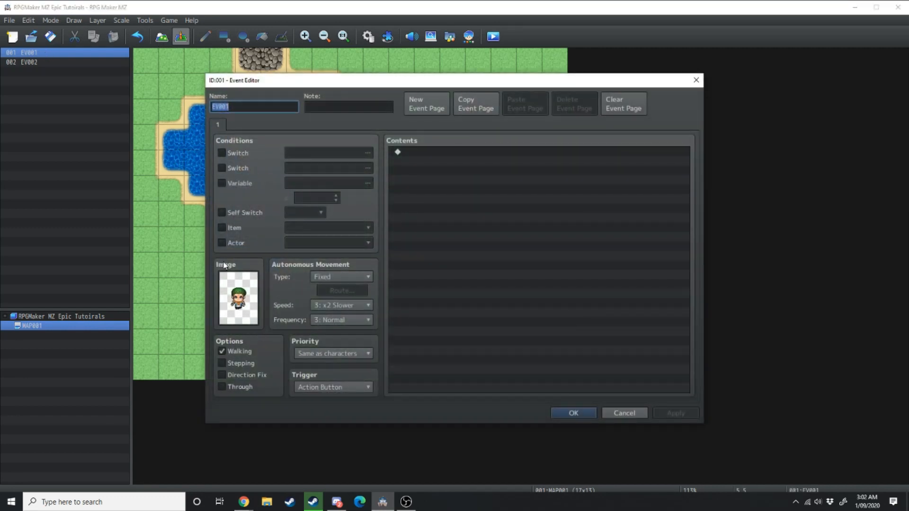
mouse_move(226, 264)
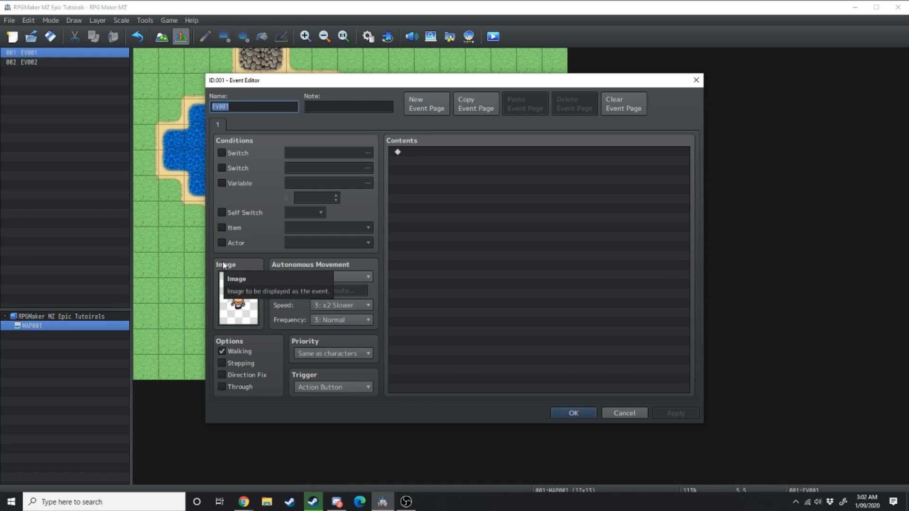
type("MAn")
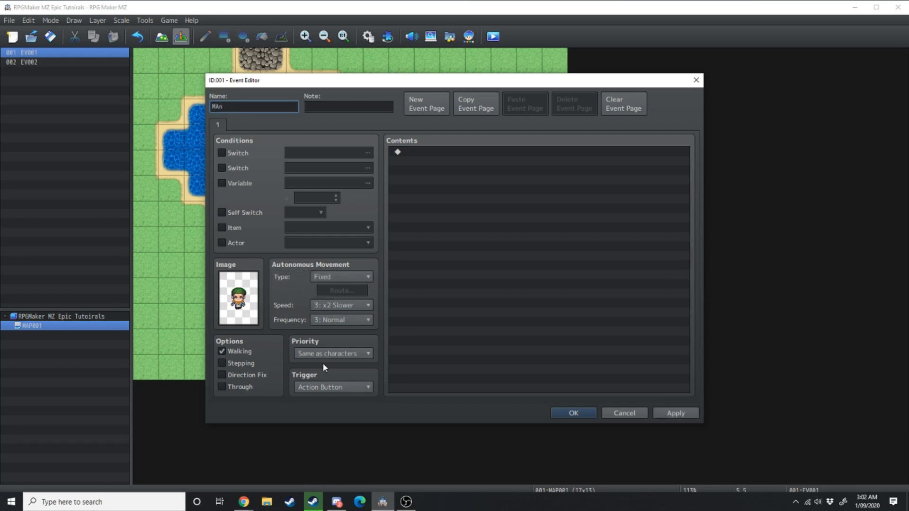
left_click(573, 413)
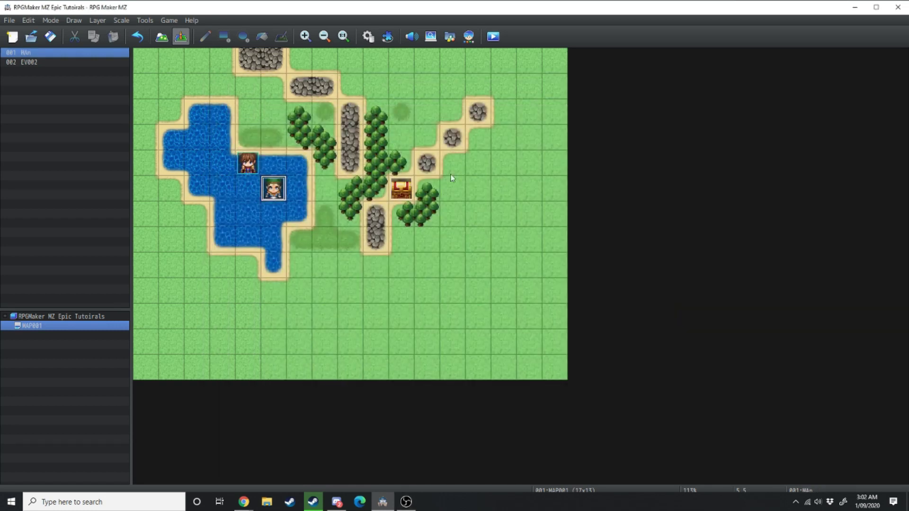
Rename EV002 to Treasure Chest and locate it on the map
double_click(57, 63)
left_click(46, 64)
left_click(46, 64)
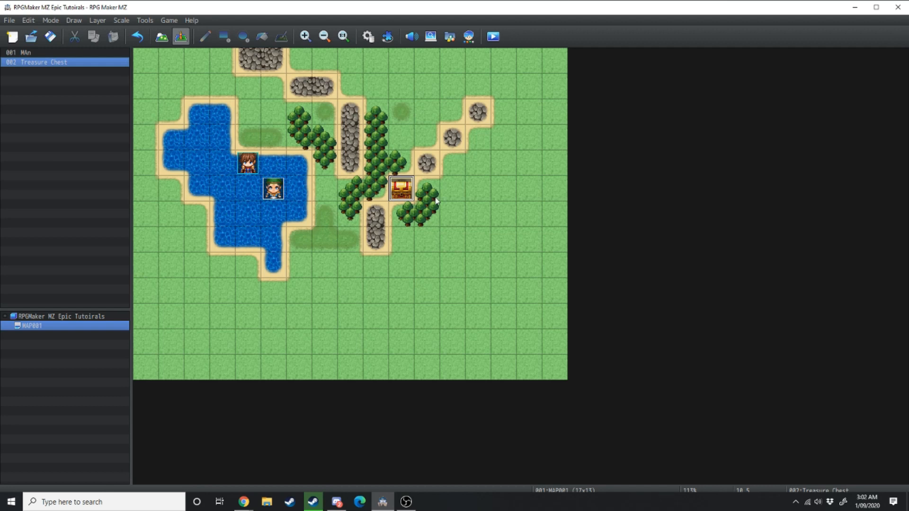
left_click(21, 52)
left_click(33, 54)
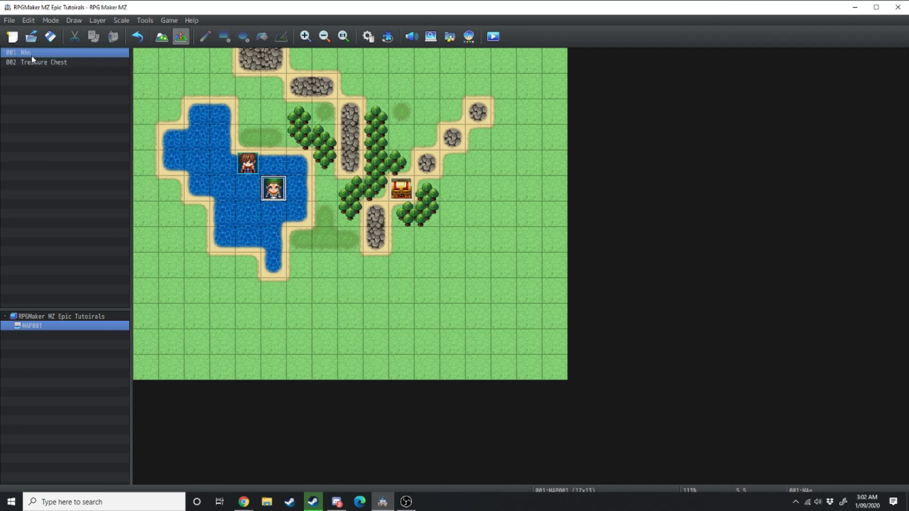
Paint plain grass over the lake, then erase it entirely with a large grass rectangle
left_click(163, 37)
left_click(75, 20)
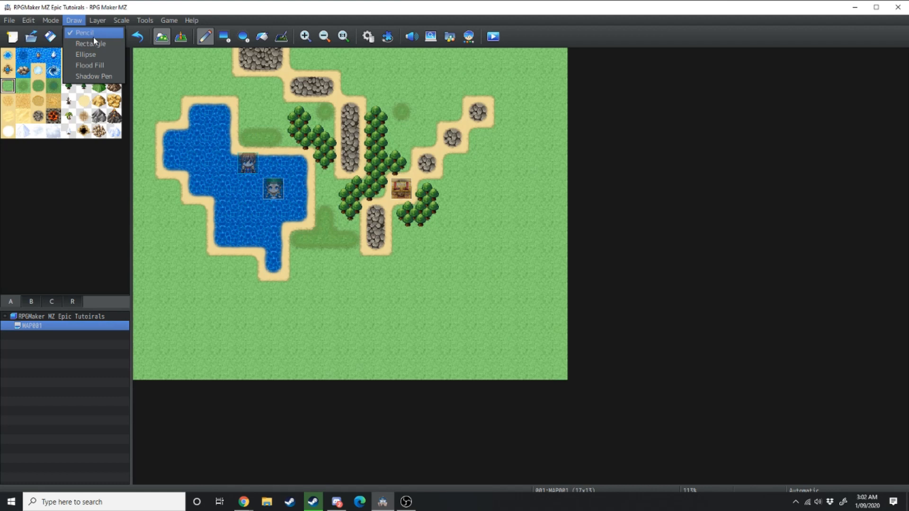
left_click(223, 316)
mouse_move(277, 242)
left_mouse_down()
mouse_move(269, 165)
mouse_move(170, 110)
left_mouse_up()
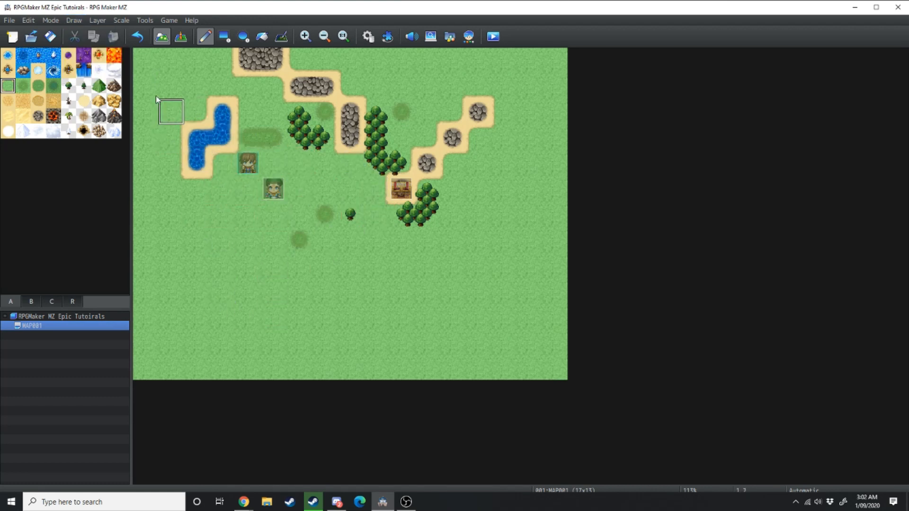
left_click(73, 20)
left_click(86, 40)
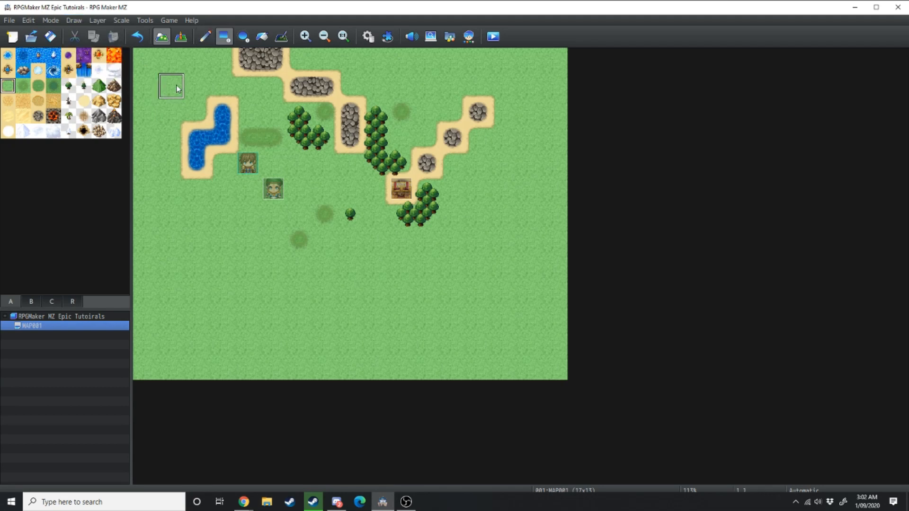
left_click_drag(170, 85, 407, 220)
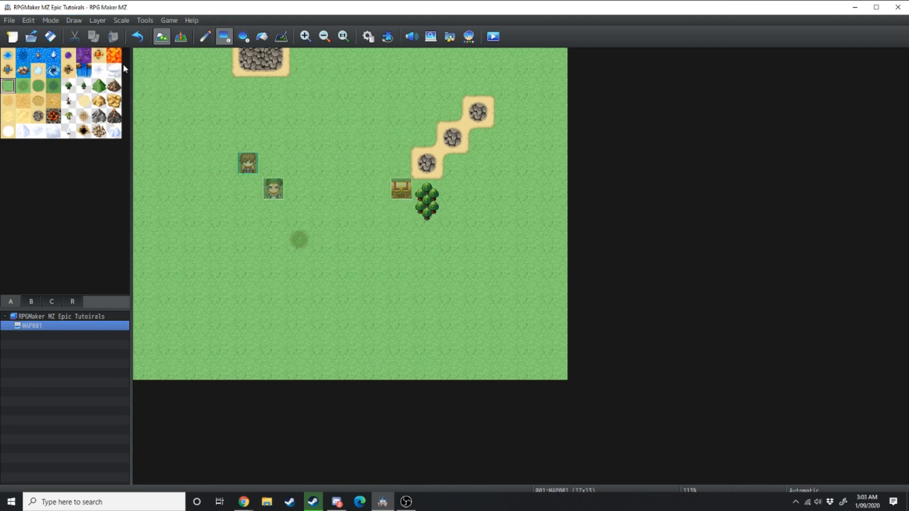
Draw a sand-edged water pond at the upper left with the Ellipse shape
left_click(7, 55)
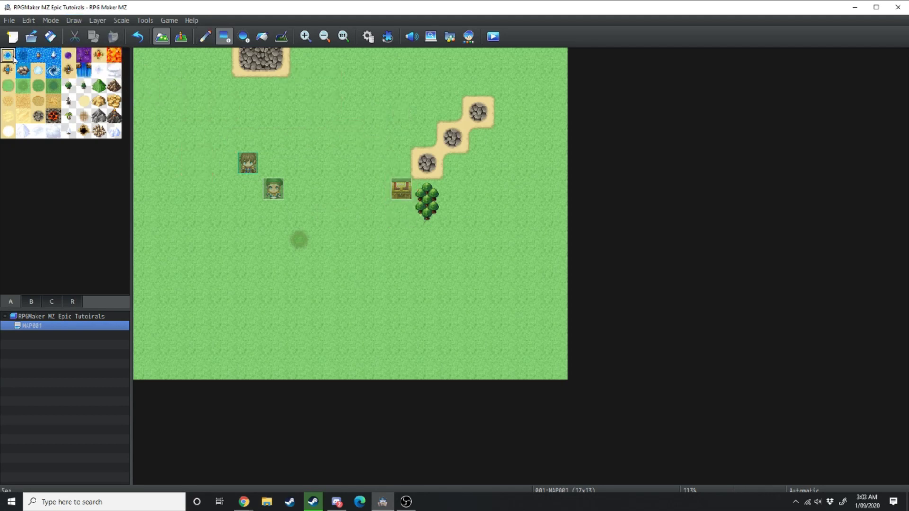
left_click(74, 20)
left_click(85, 48)
mouse_move(172, 108)
left_mouse_down()
mouse_move(290, 217)
mouse_move(220, 158)
left_mouse_up()
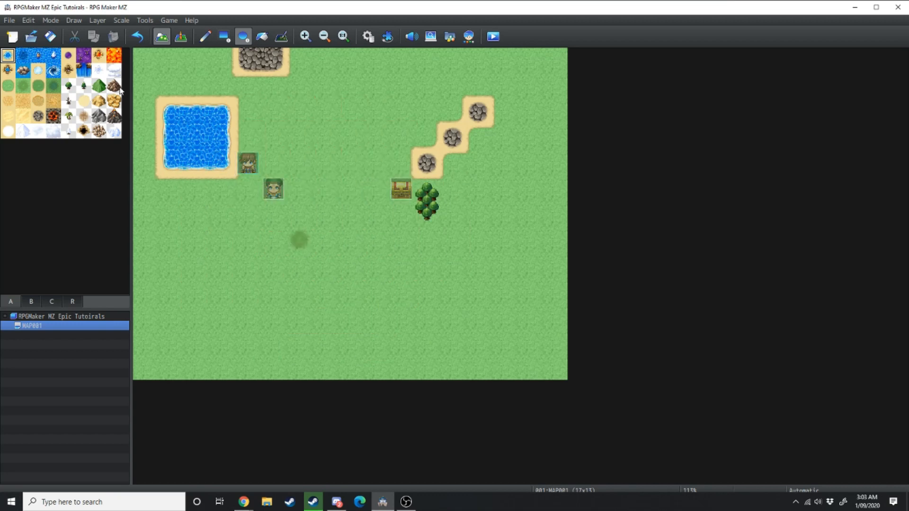
Flood the ground with other terrain tiles and lava, add a dark grass stroke, undoing each
left_click(75, 20)
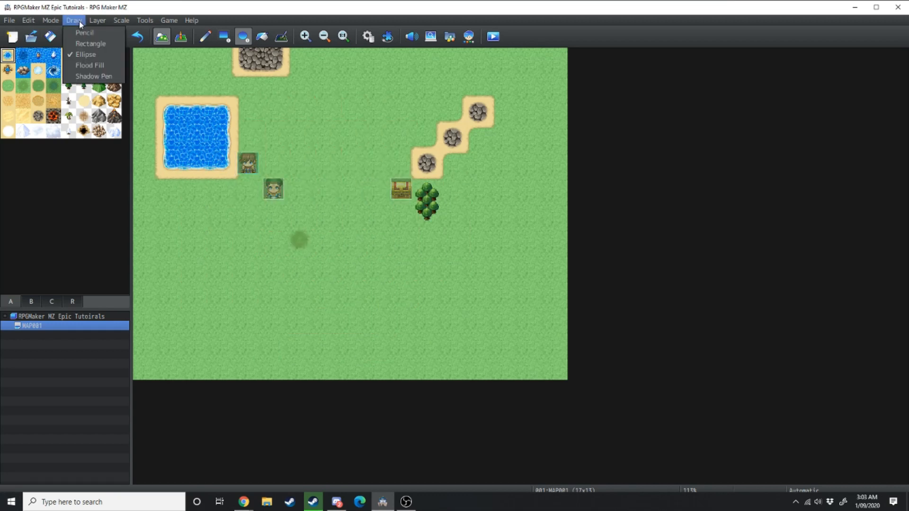
left_click(116, 66)
left_click(32, 83)
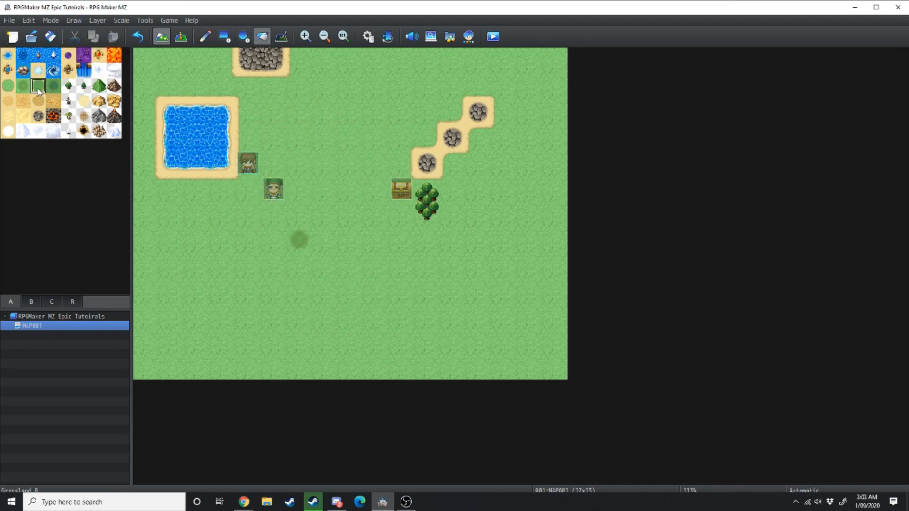
left_click(264, 106)
left_click(83, 116)
left_click(343, 117)
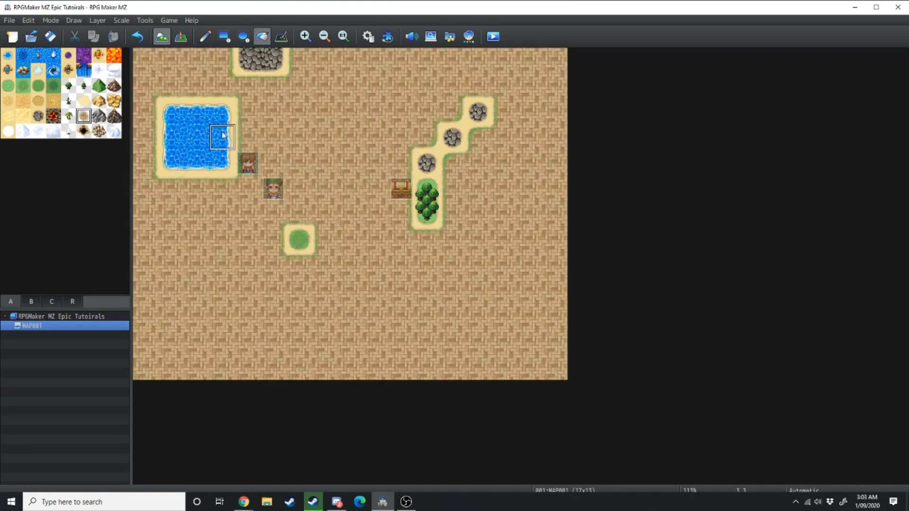
left_click(54, 116)
left_click(348, 114)
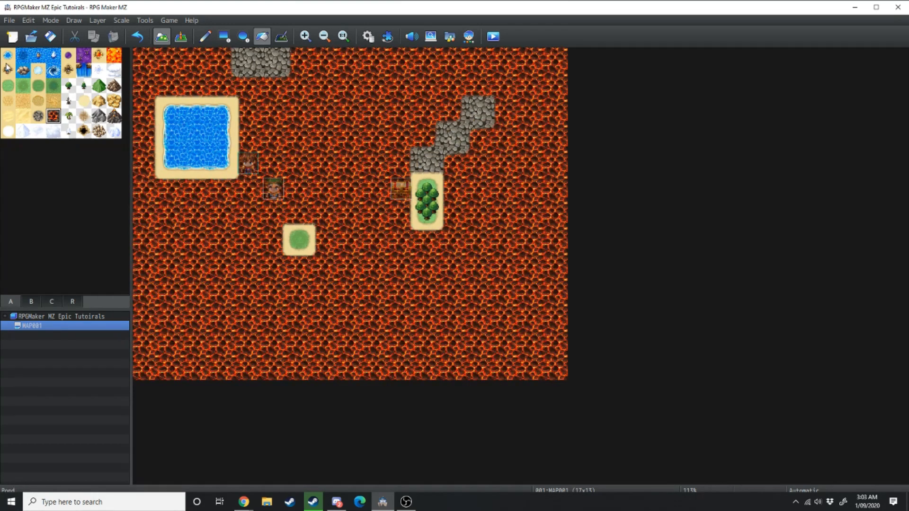
key("ctrl+z")
mouse_move(242, 106)
left_mouse_down()
mouse_move(267, 158)
mouse_move(242, 171)
mouse_move(293, 157)
left_mouse_up()
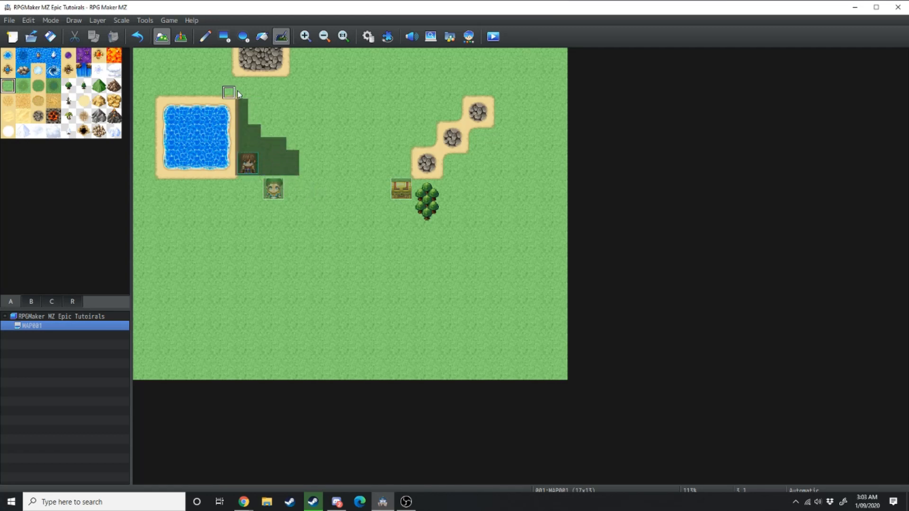
key("ctrl+z")
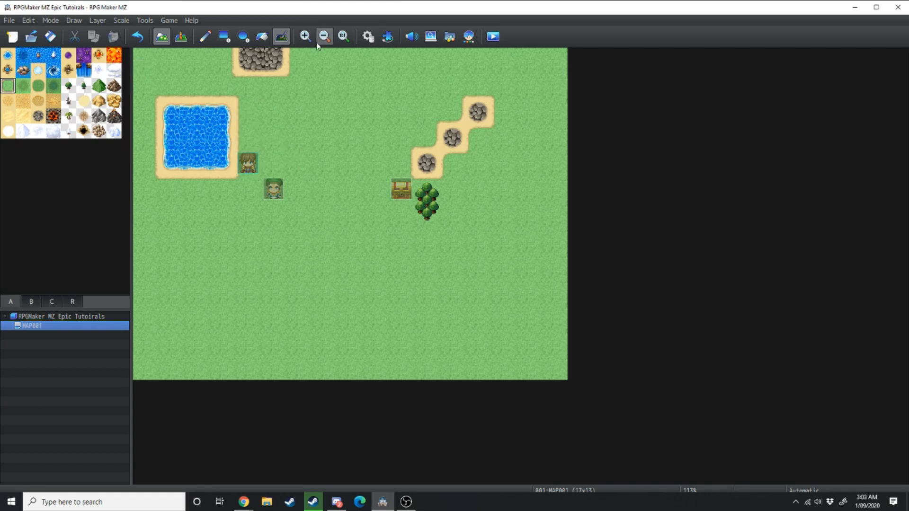
Draw a long horizontal water channel with the Pencil and a water rectangle below it
left_click(74, 20)
mouse_move(168, 20)
left_click(200, 10)
left_click(206, 37)
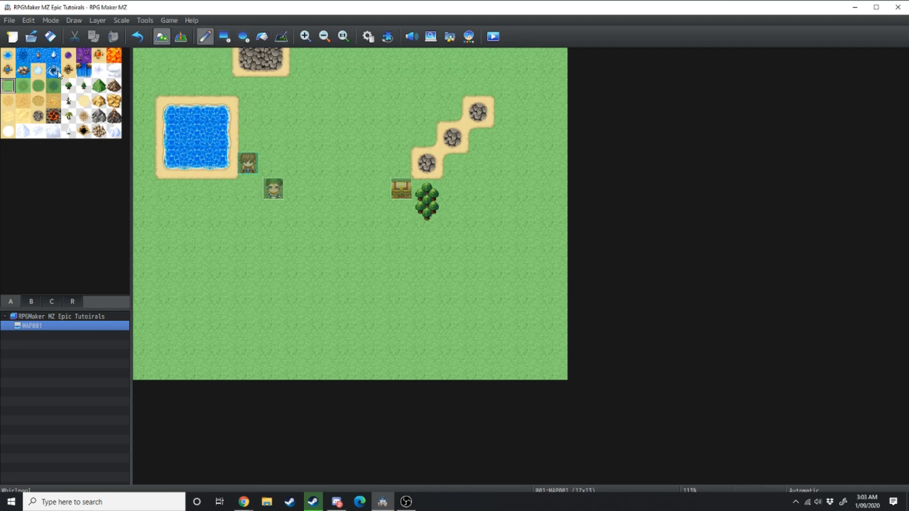
left_click(8, 56)
left_click_drag(264, 112, 410, 114)
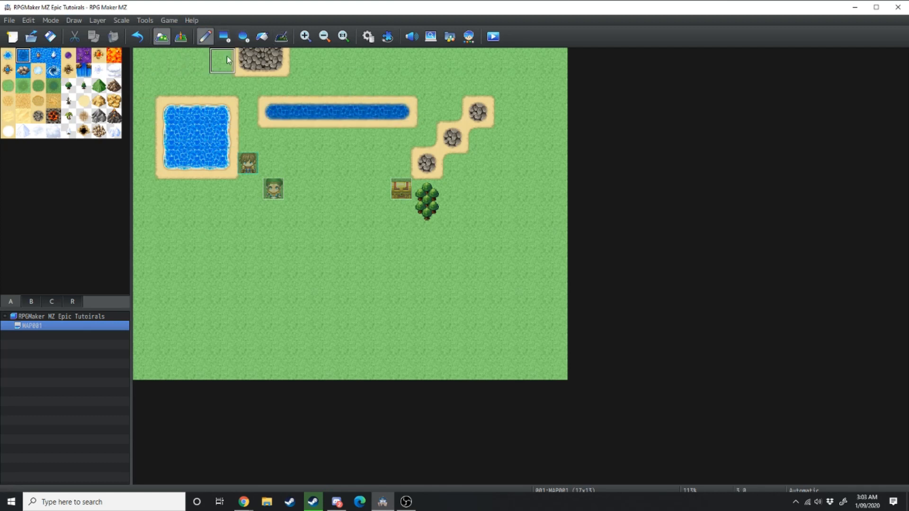
left_click(224, 37)
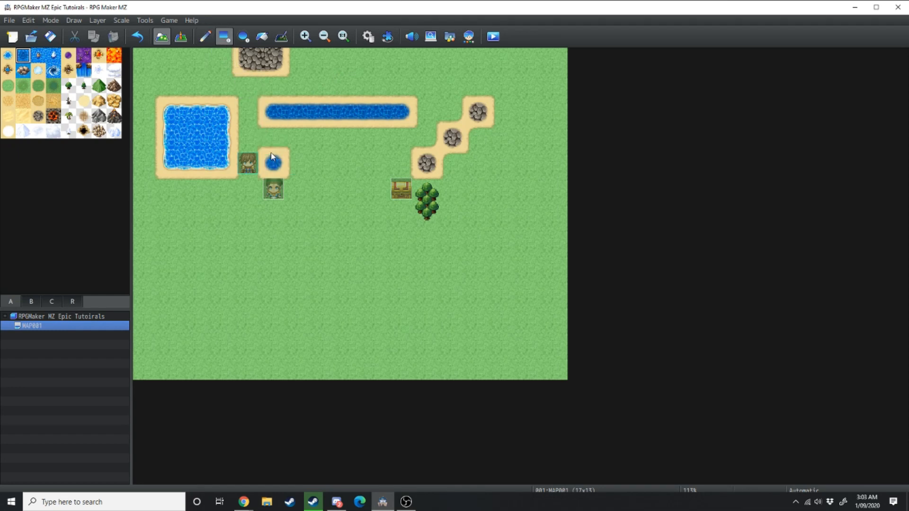
left_click_drag(273, 164, 399, 184)
left_click_drag(431, 210, 431, 216)
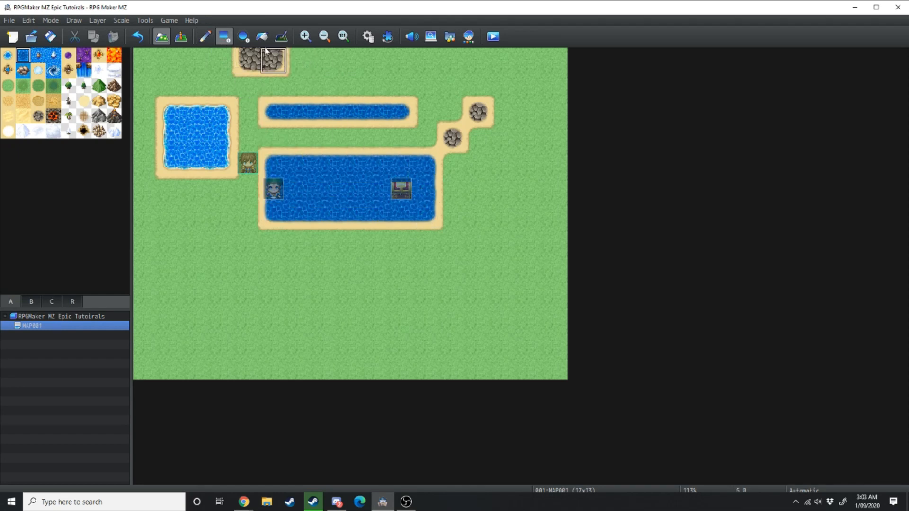
Draw an elliptical pool at lower left, flood the whole grassland with water and paint shadows on it
left_click(244, 37)
left_click_drag(171, 239, 277, 344)
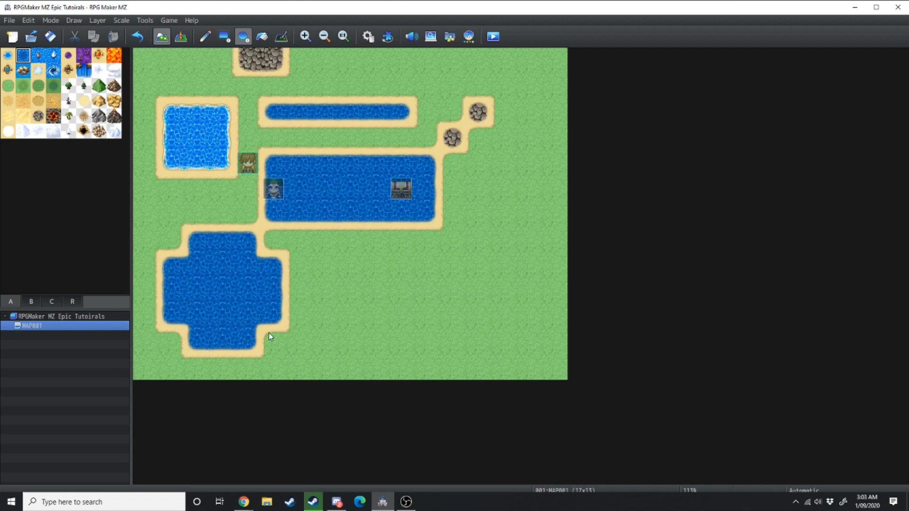
left_click(263, 37)
left_click(426, 86)
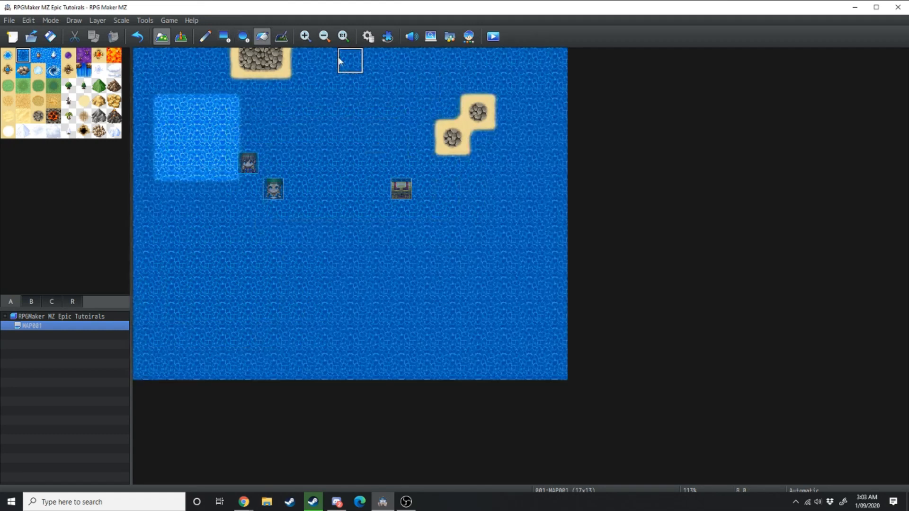
left_click(282, 37)
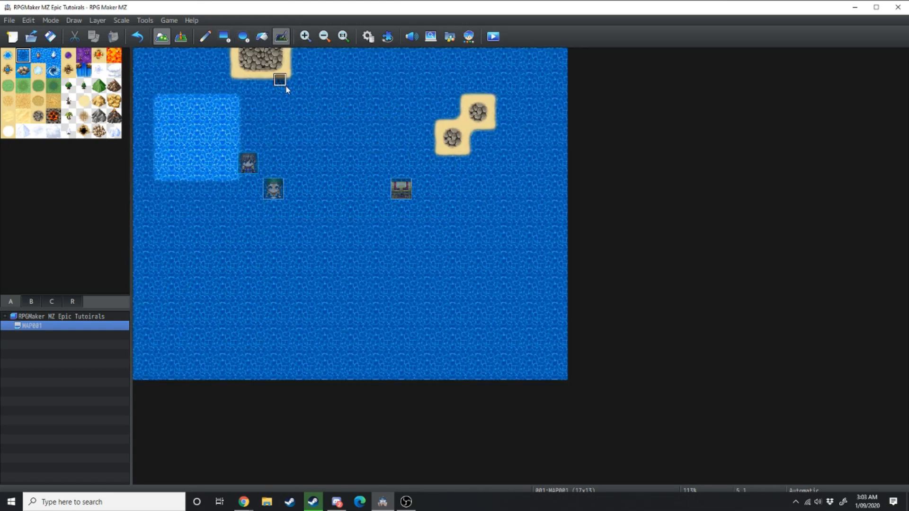
left_click_drag(281, 84, 240, 80)
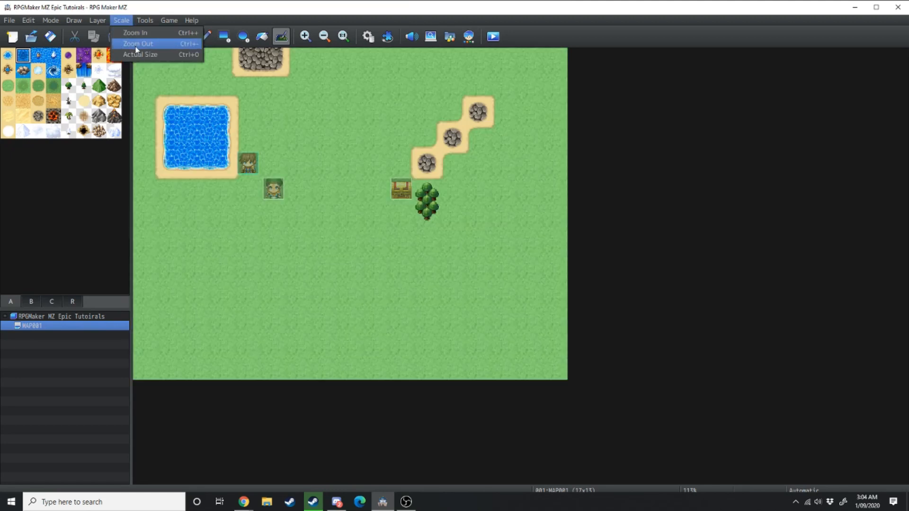
Zoom into and out of the map using the Scale menu commands
left_click(139, 33)
left_click(122, 20)
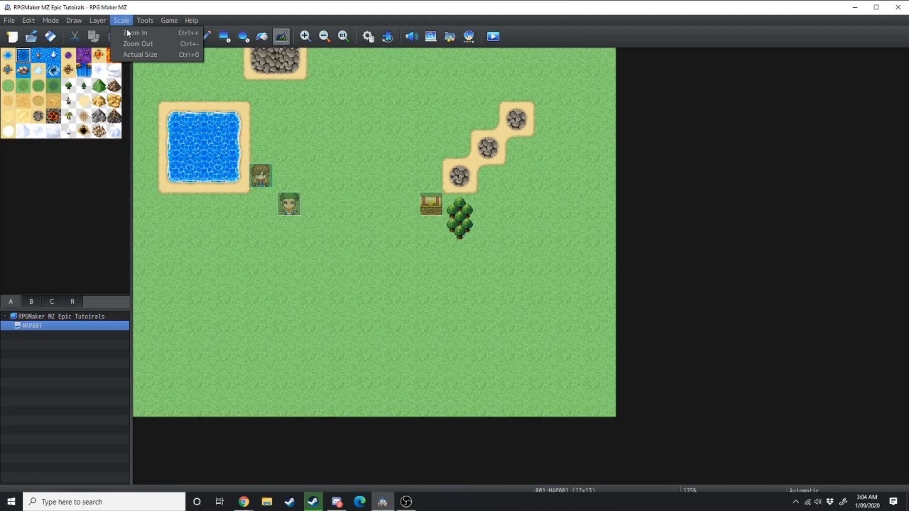
left_click(122, 20)
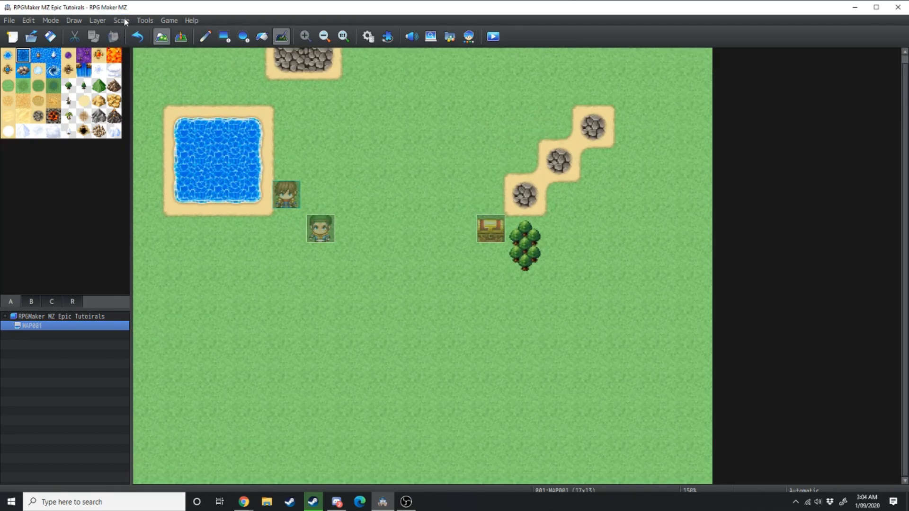
left_click(122, 20)
left_click(140, 54)
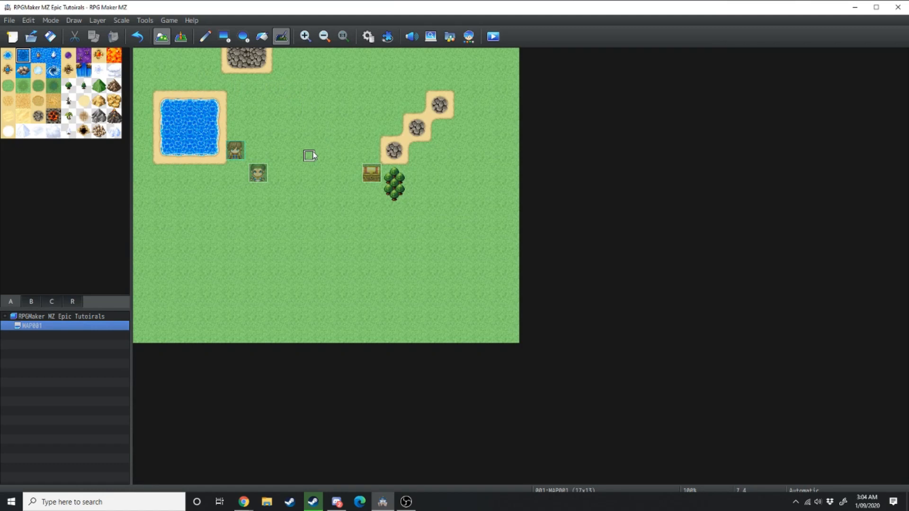
Zoom the map in and out several steps with the toolbar zoom buttons
left_click(306, 37)
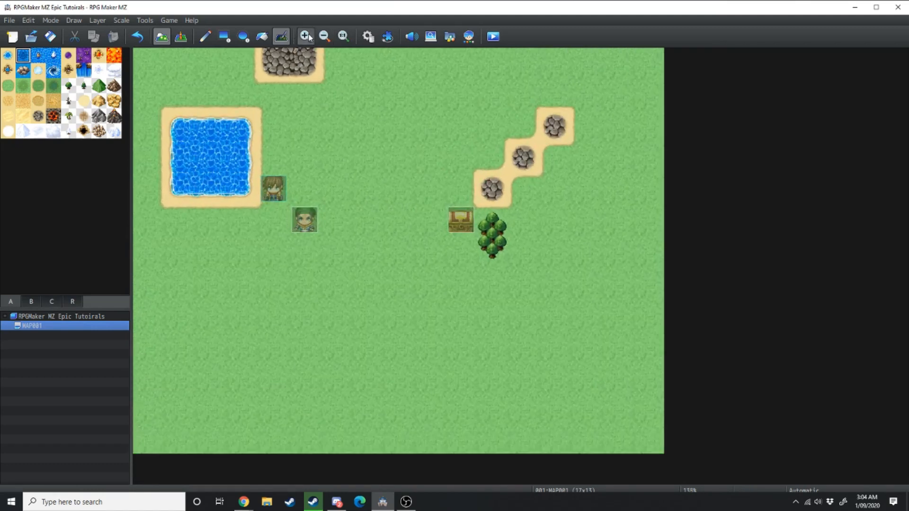
left_click(325, 37)
double_click(325, 37)
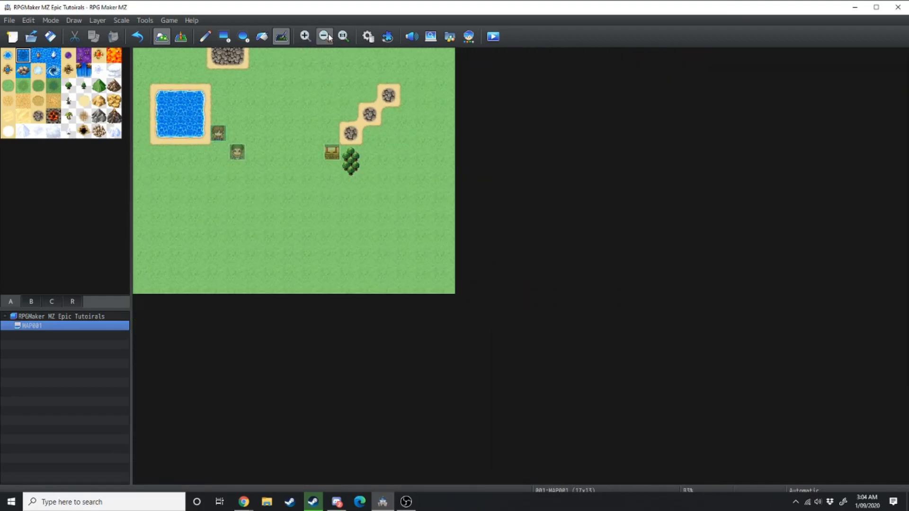
left_click(306, 37)
left_click(306, 37)
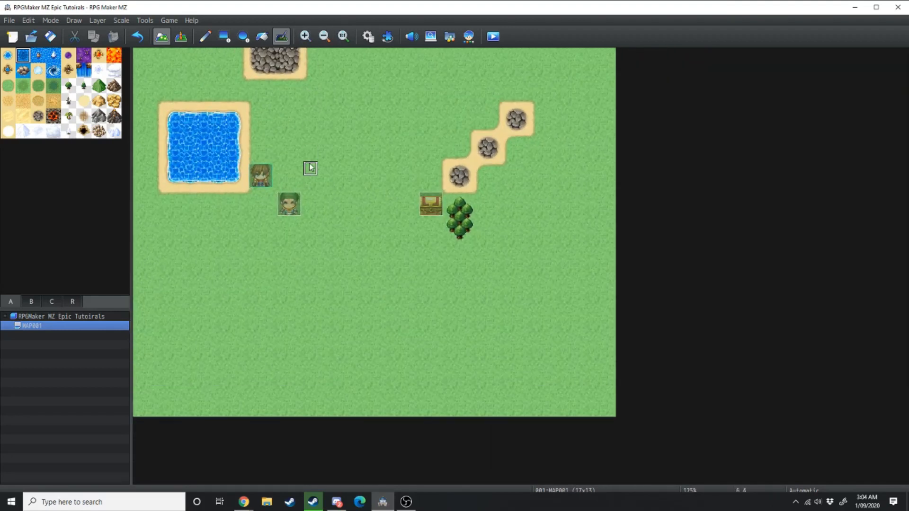
scroll(297, 169, "up", 1)
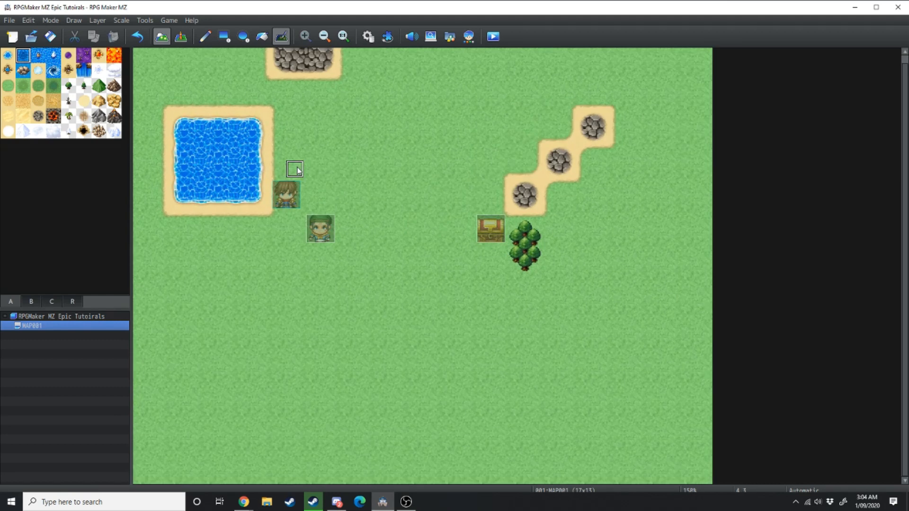
scroll(296, 169, "down", 1)
scroll(297, 169, "down", 2)
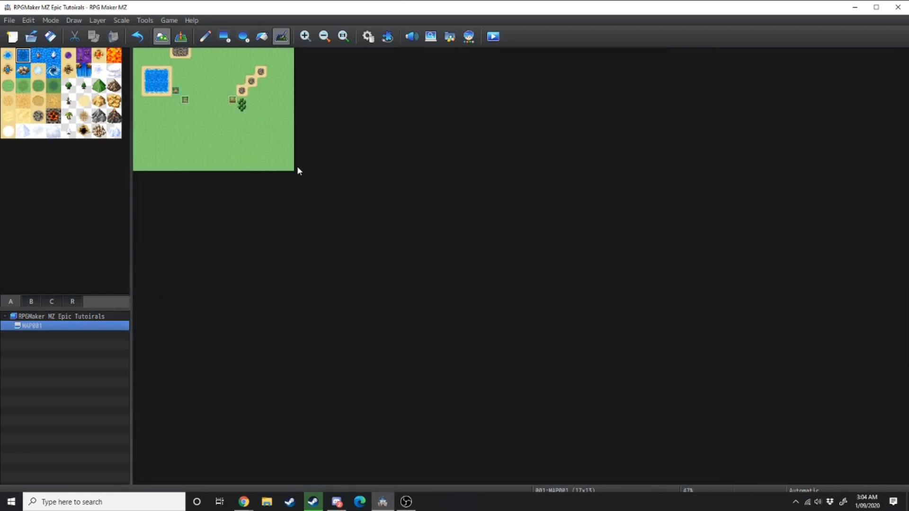
scroll(297, 170, "up", 2)
scroll(248, 165, "up", 1)
scroll(247, 164, "down", 2)
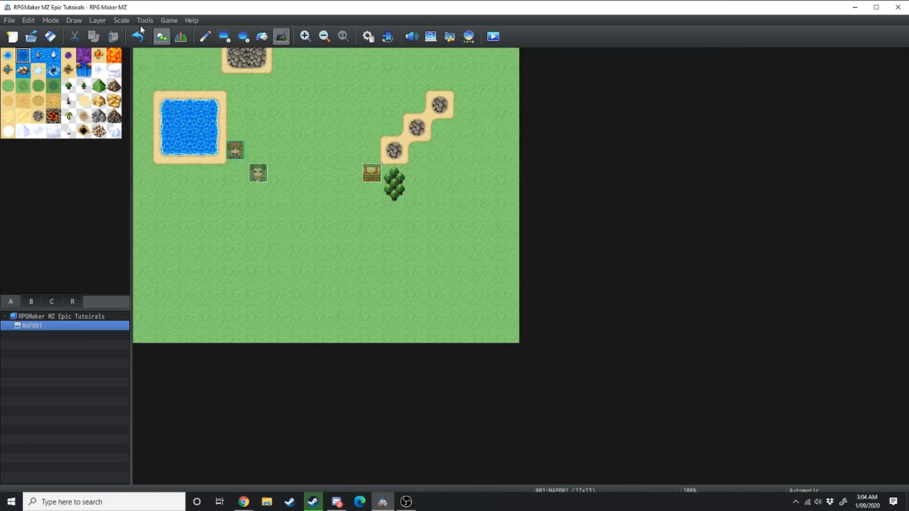
Open the Database from Tools, browse Classes, Skills, Items and Weapons, then close it
left_click(143, 19)
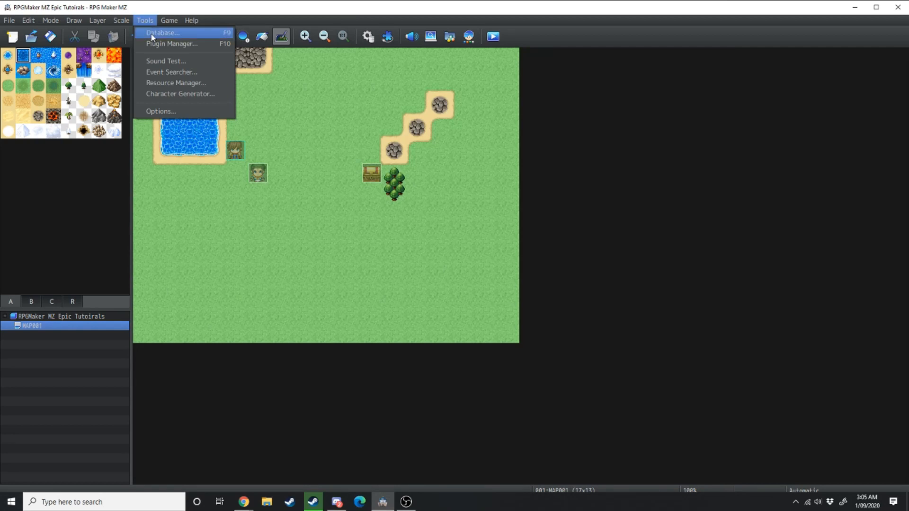
left_click(162, 32)
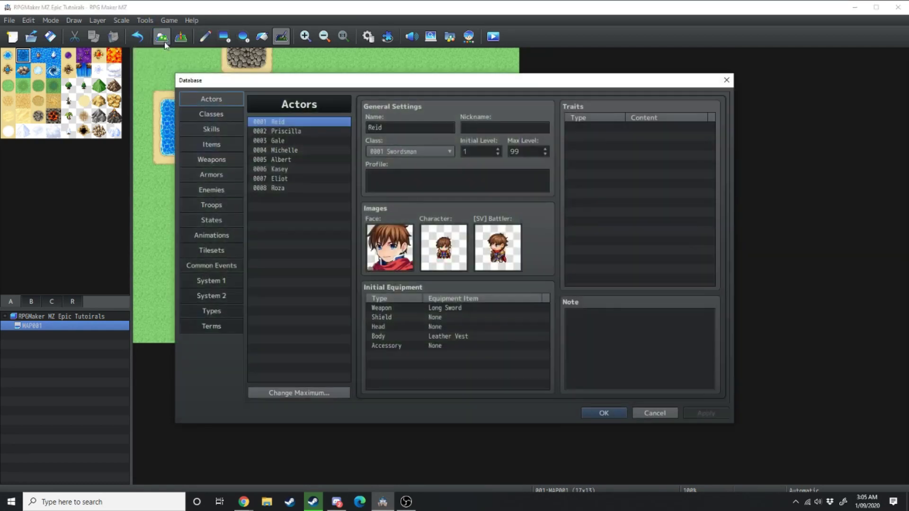
left_click(223, 114)
left_click(215, 129)
left_click(214, 145)
left_click(212, 159)
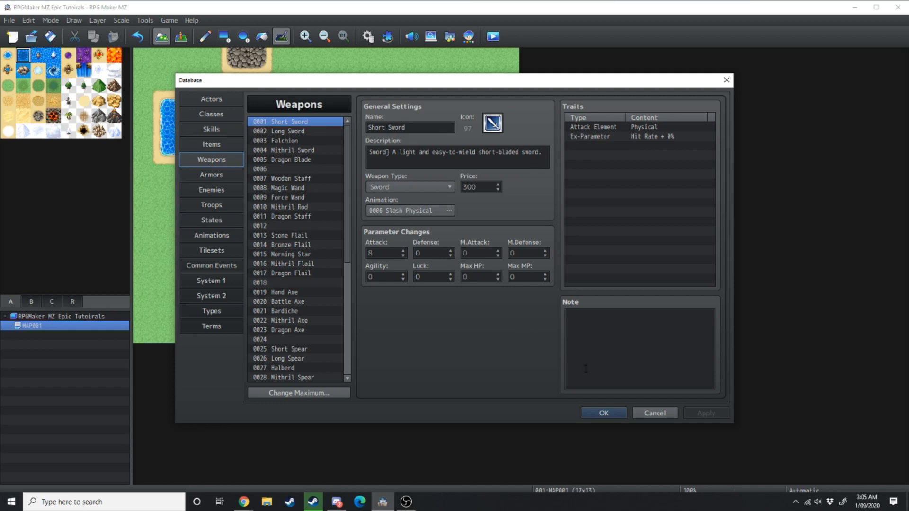
key("Escape")
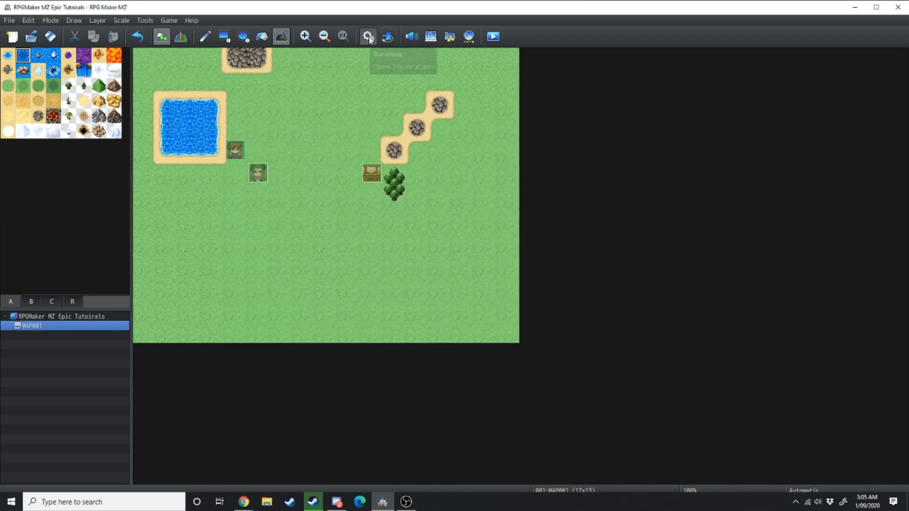
Reopen the Database from the toolbar button twice, closing it each time
left_click(369, 37)
key("Escape")
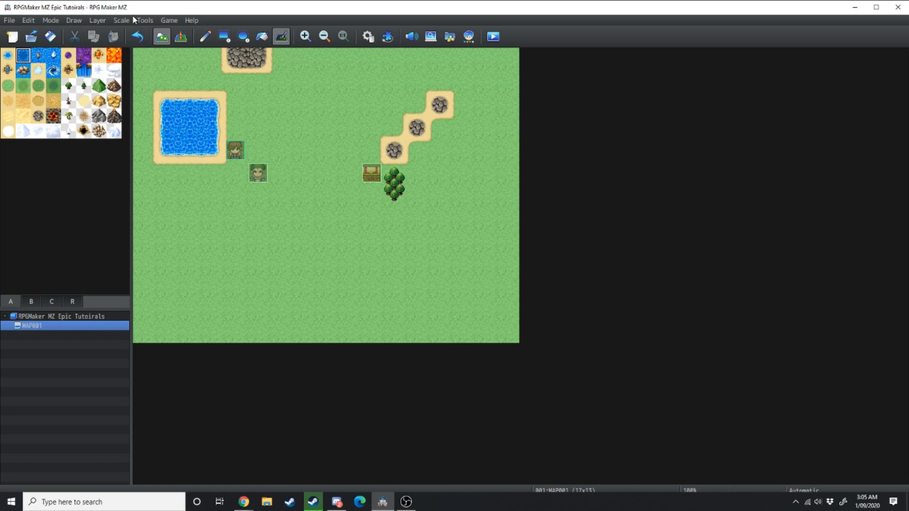
left_click(368, 37)
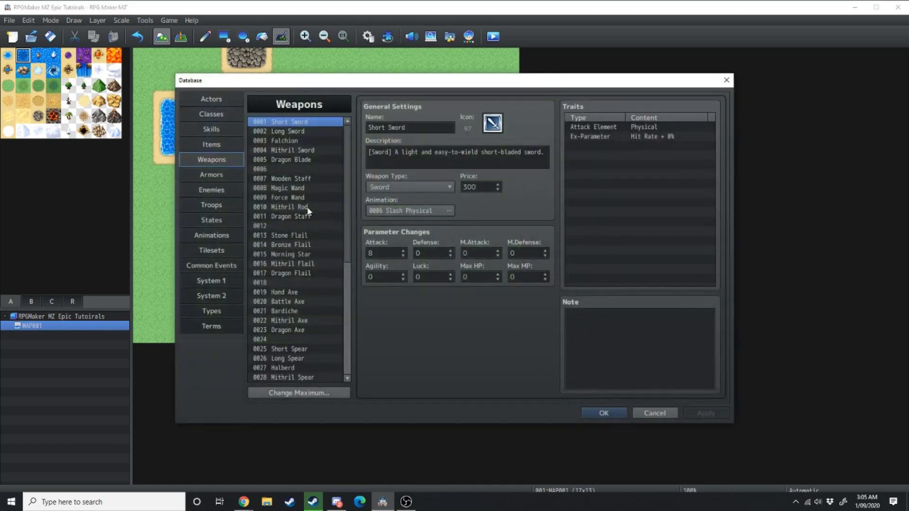
key("Escape")
left_click(145, 20)
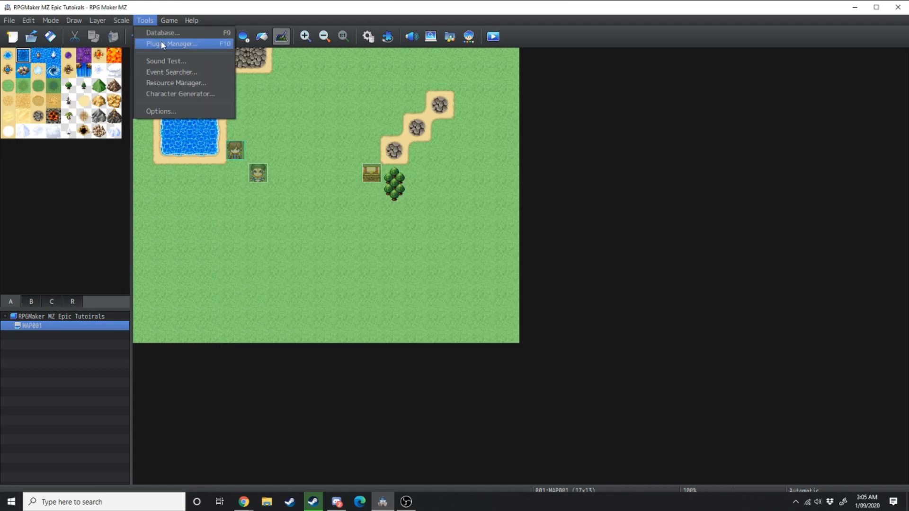
left_click(162, 45)
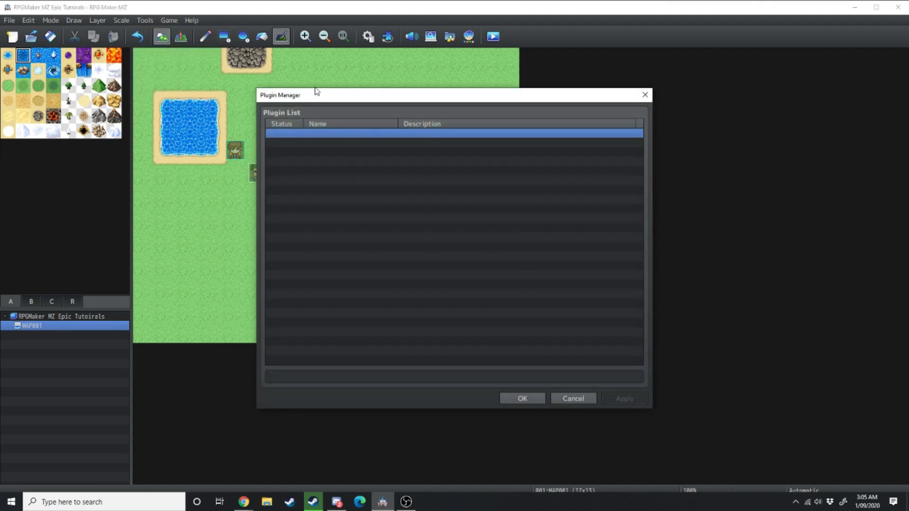
double_click(364, 134)
left_click(231, 135)
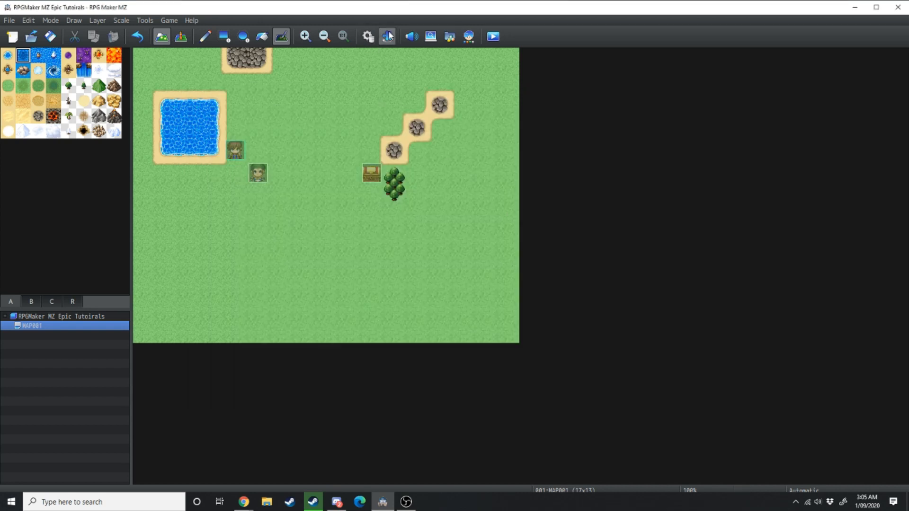
left_click(388, 37)
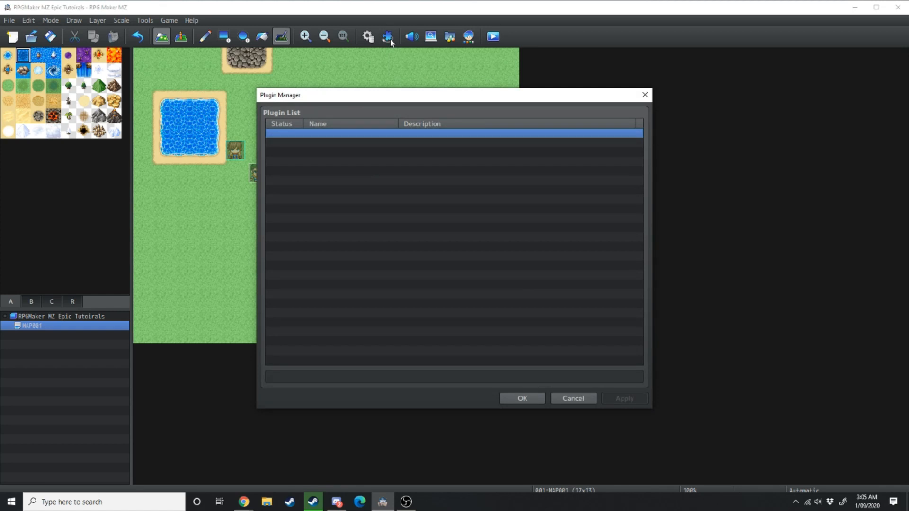
left_click(645, 94)
left_click(145, 20)
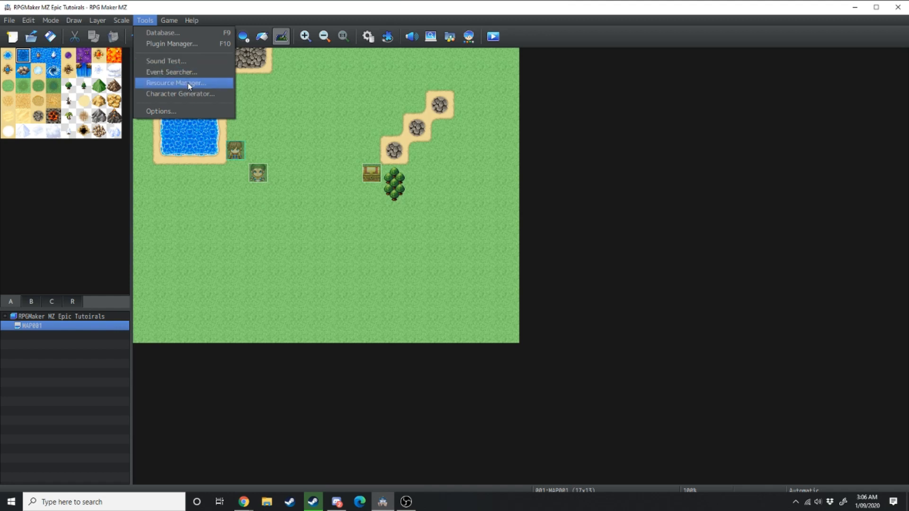
Open the editor Options dialog from the Tools menu
left_click(185, 111)
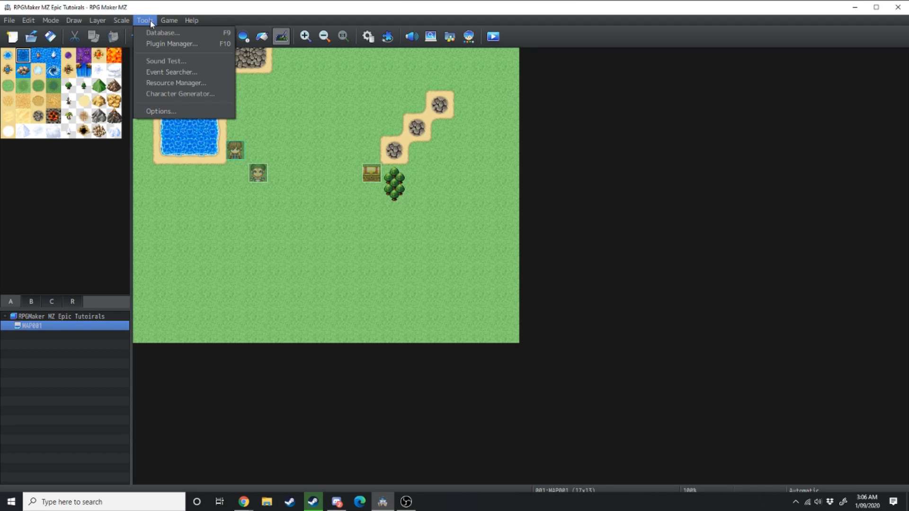
mouse_move(192, 20)
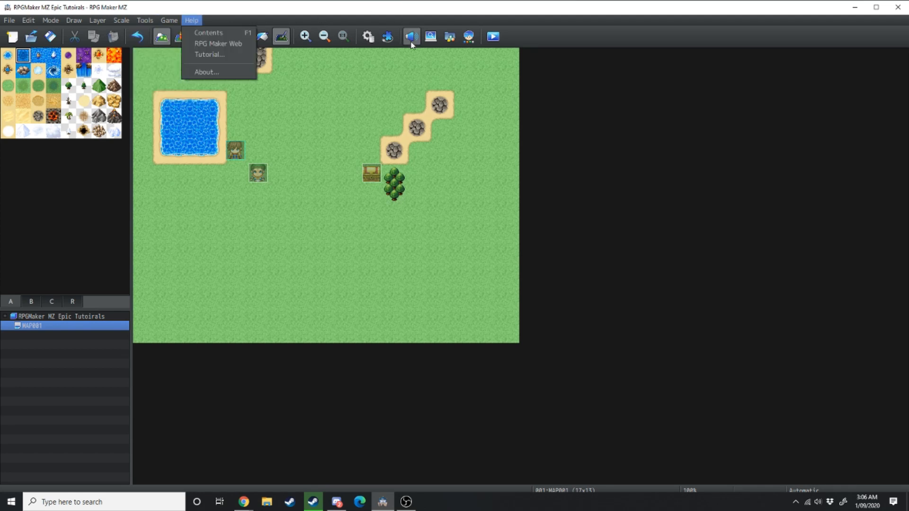
In Sound Test play Battle3, select Dungeon1, close it, then switch the map to event editing (F6)
left_click(411, 38)
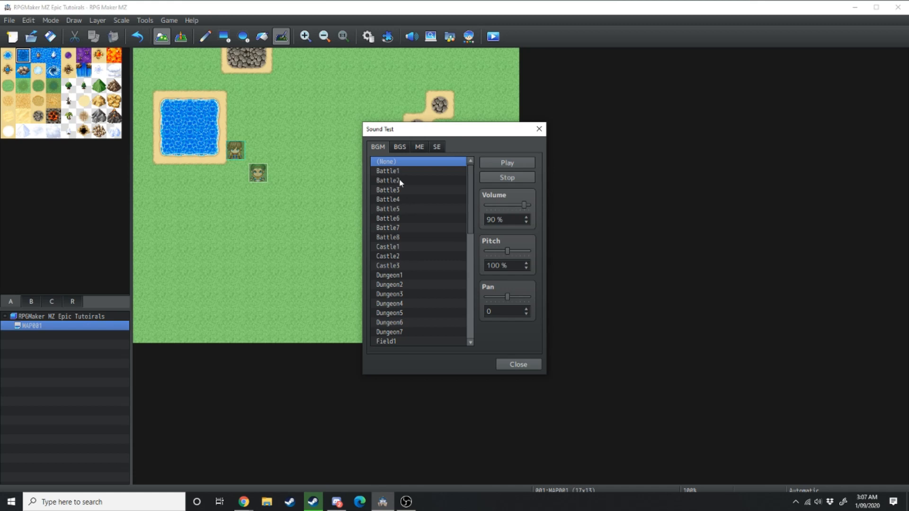
scroll(401, 178, "down", 2)
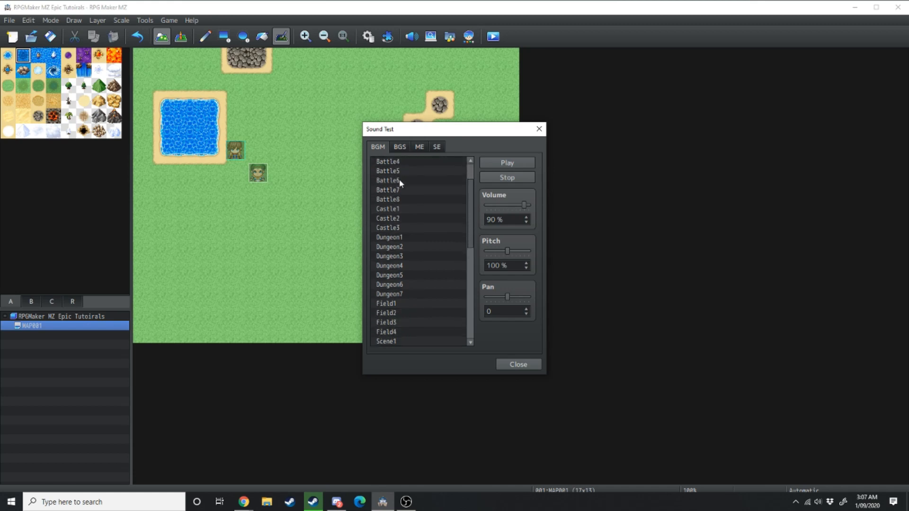
scroll(399, 179, "up", 2)
double_click(399, 189)
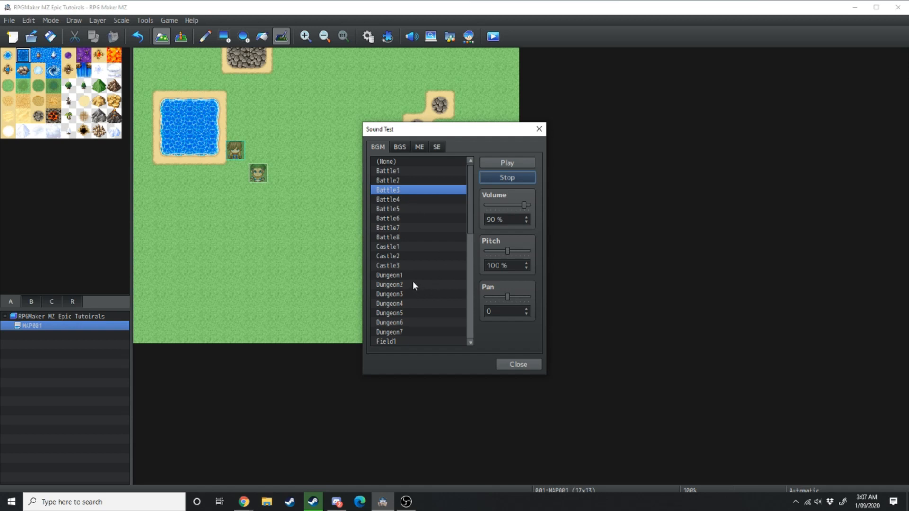
left_click(396, 275)
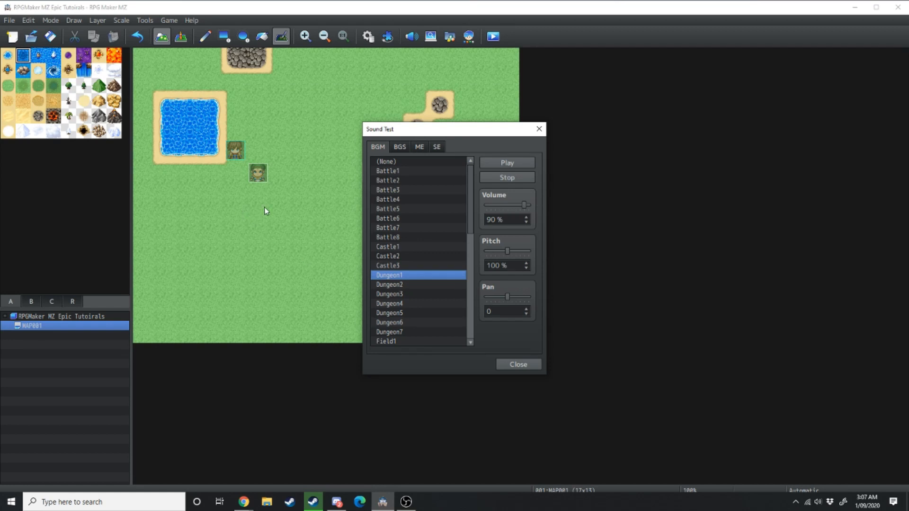
left_click(518, 363)
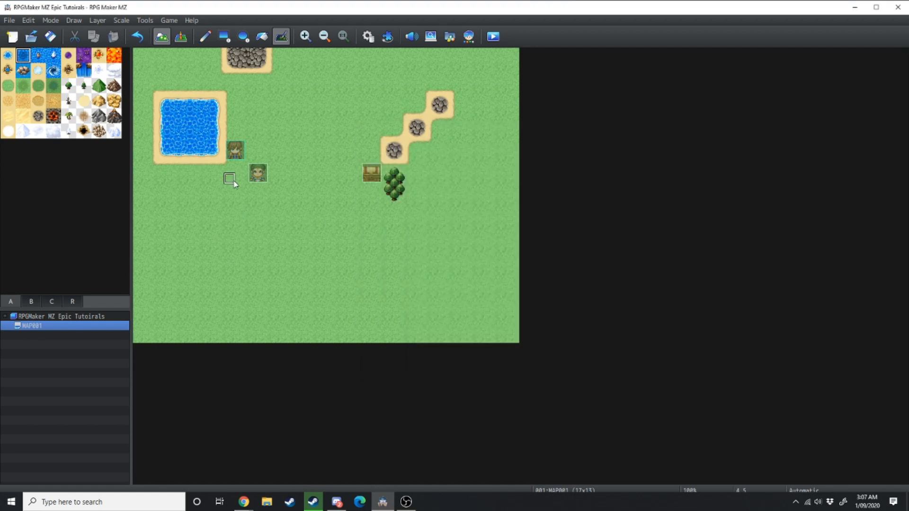
scroll(231, 181, "up", 1)
scroll(230, 178, "down", 2)
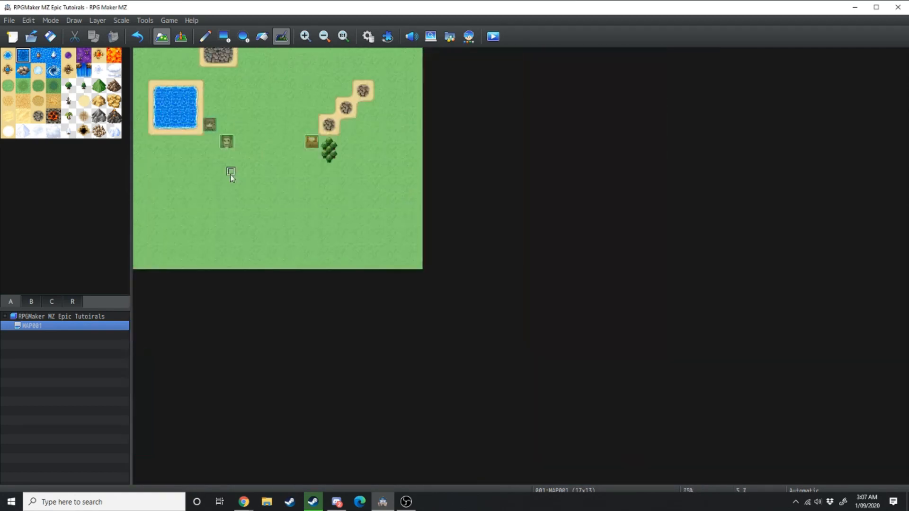
scroll(231, 176, "up", 1)
scroll(231, 179, "up", 2)
scroll(231, 180, "down", 1)
scroll(231, 180, "down", 2)
key("F6")
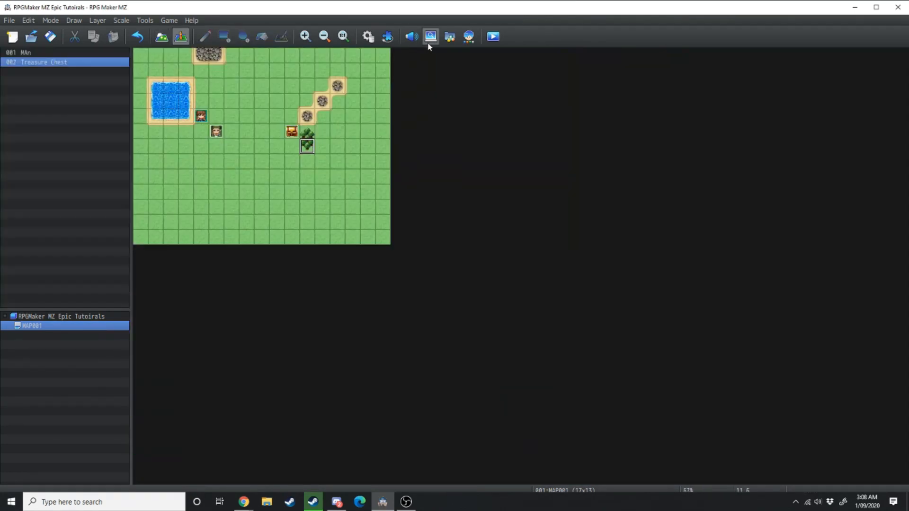
left_click(431, 36)
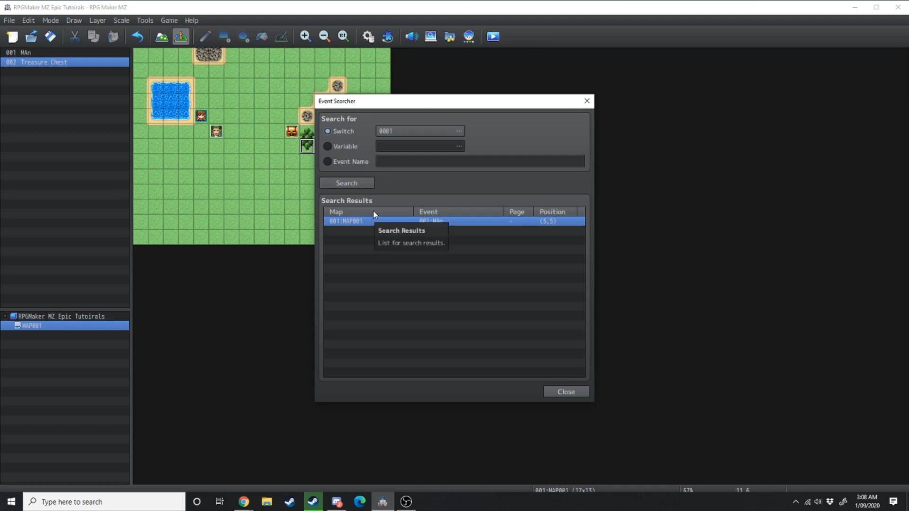
left_click(345, 146)
left_click(346, 131)
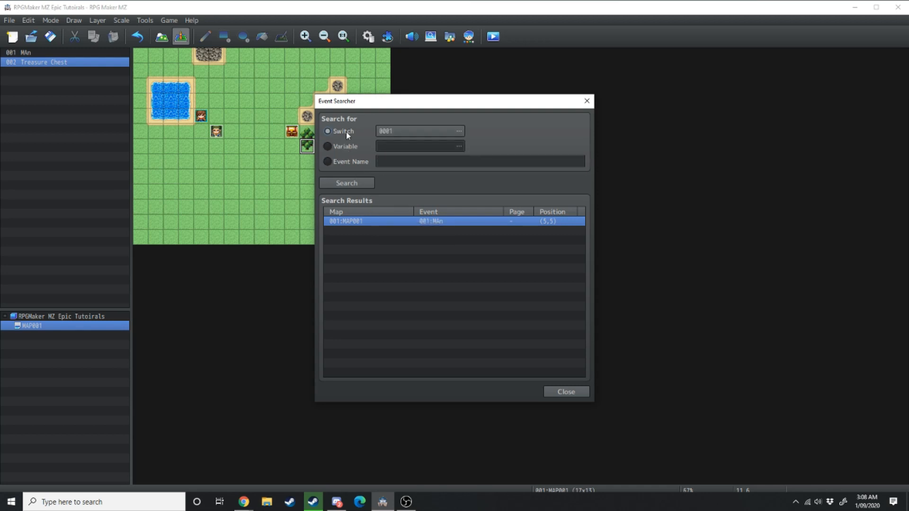
left_click(341, 162)
left_click(344, 132)
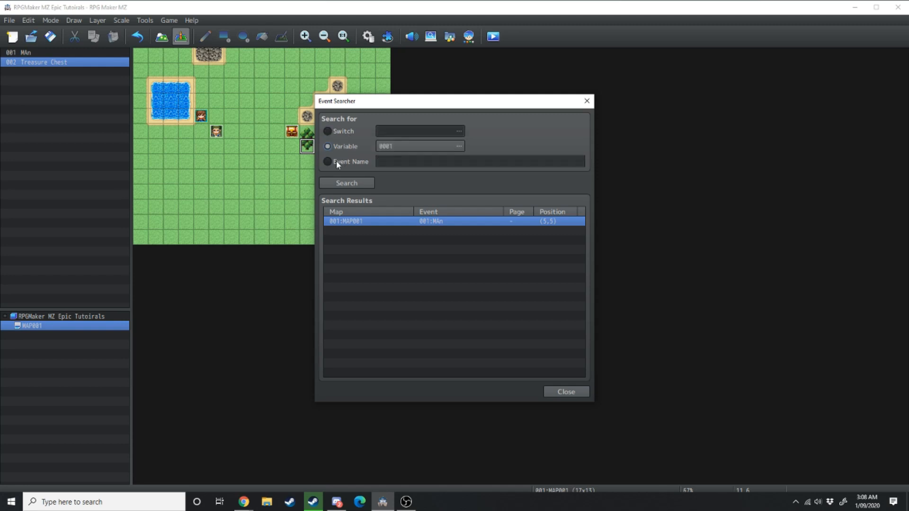
left_click(335, 161)
left_click(345, 147)
left_click(459, 146)
left_click(462, 167)
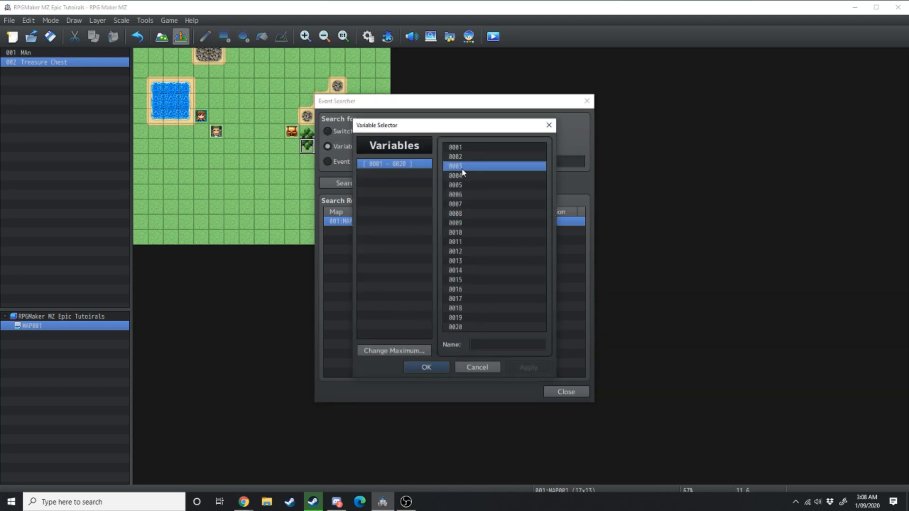
left_click(550, 126)
left_click(328, 131)
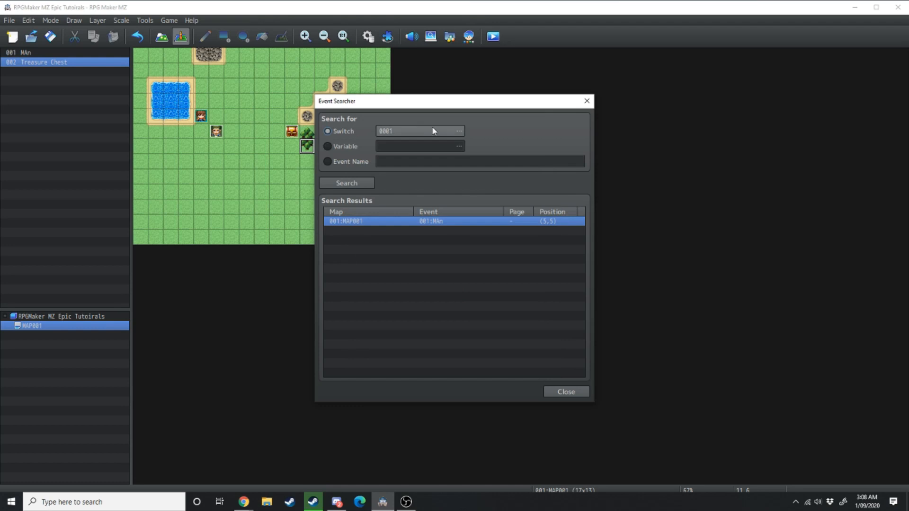
left_click(459, 131)
left_click(548, 125)
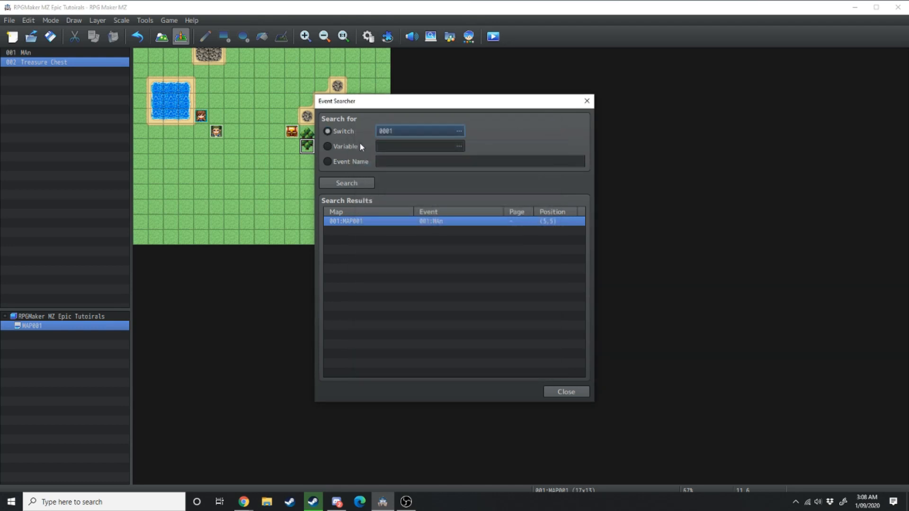
left_click(327, 162)
left_click(426, 161)
type("Tr")
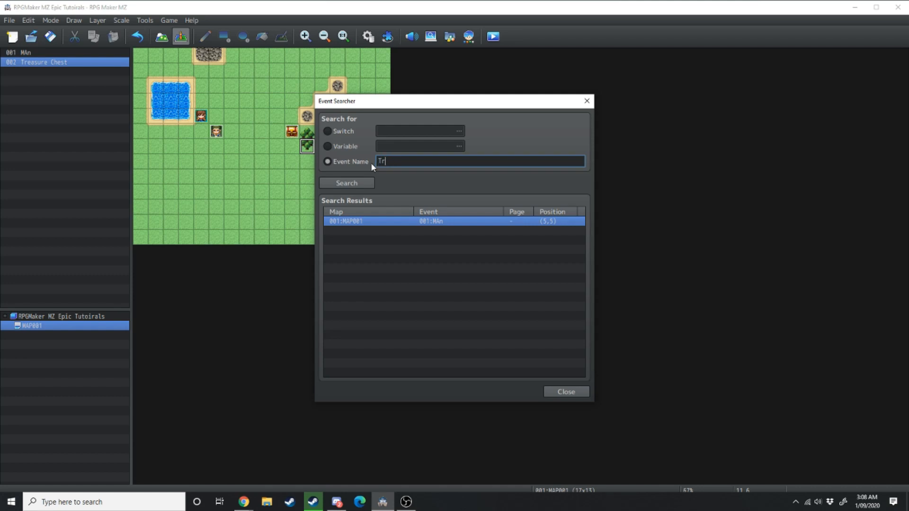
type("easure Chest")
key("Return")
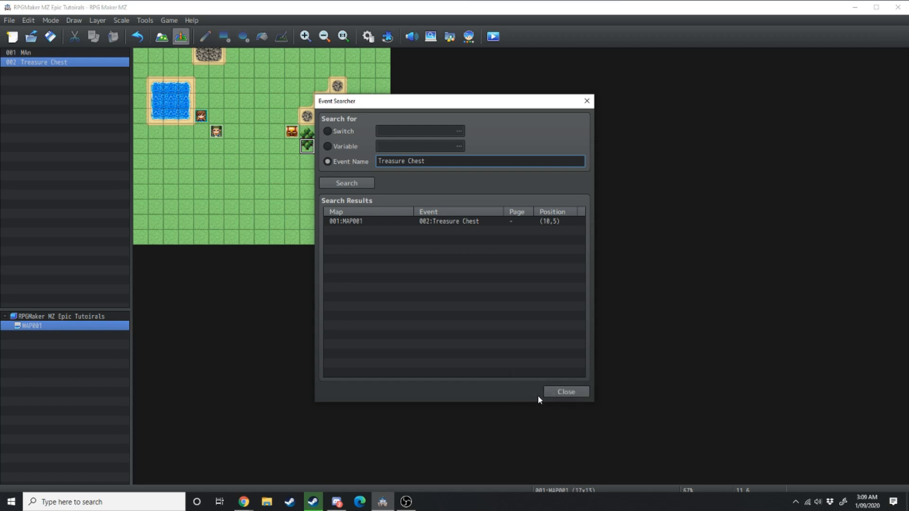
left_click(567, 390)
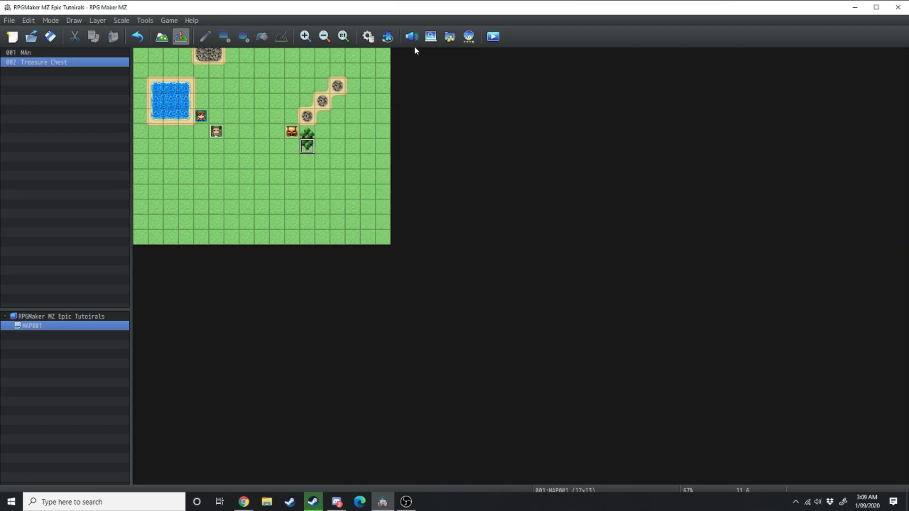
left_click(450, 36)
left_click(334, 222)
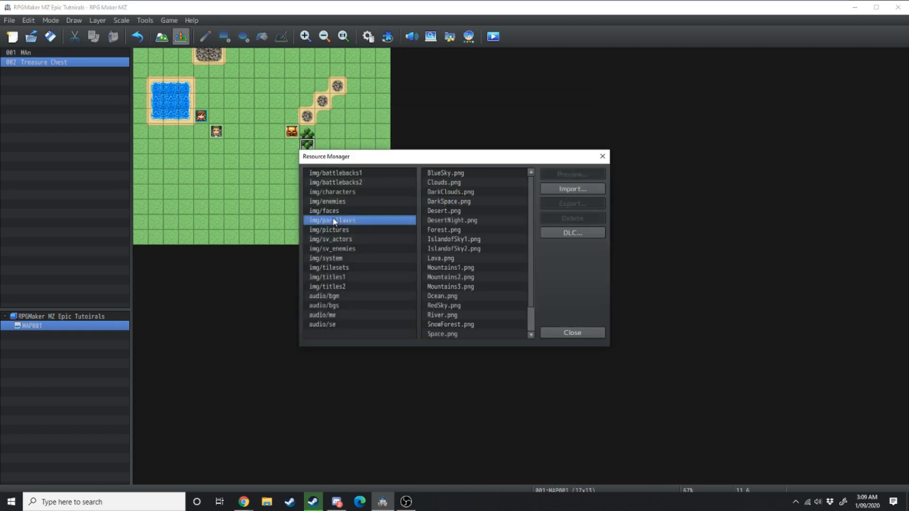
left_click(347, 257)
left_click(335, 212)
left_click(323, 296)
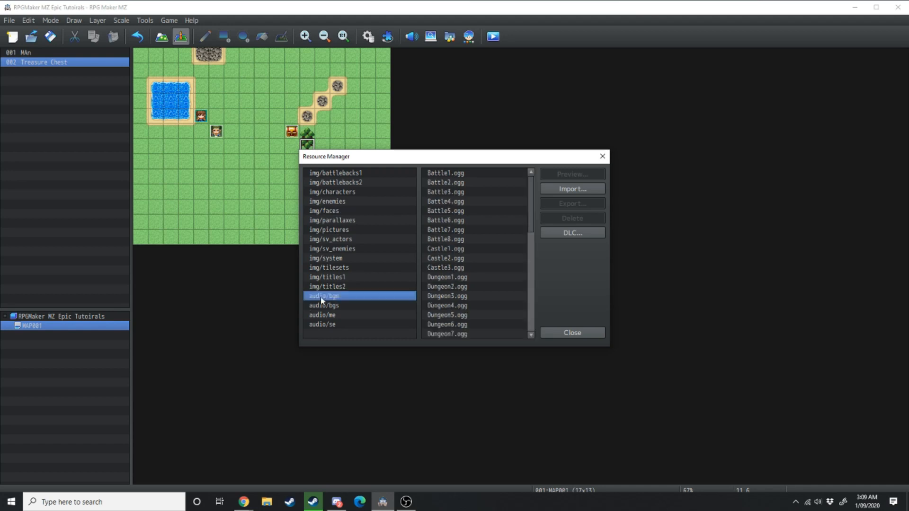
left_click(329, 277)
left_click(330, 287)
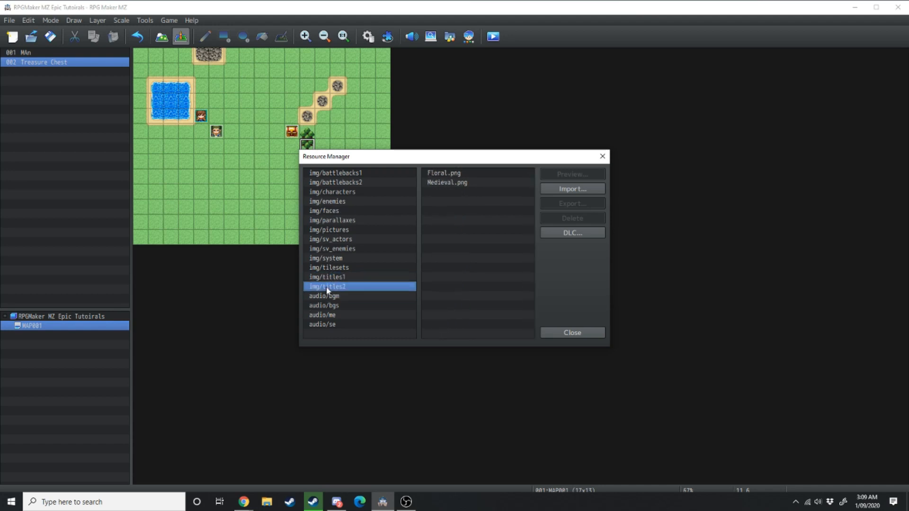
left_click(331, 239)
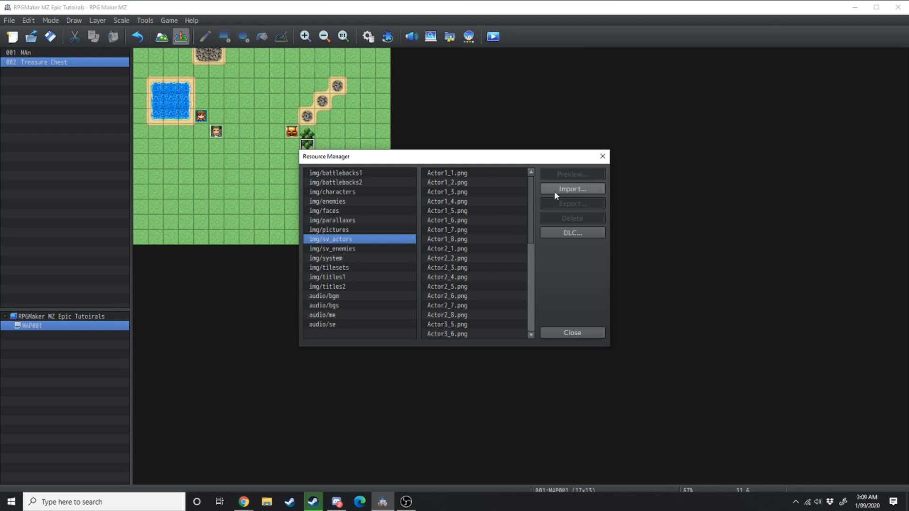
left_click(571, 189)
left_click(461, 241)
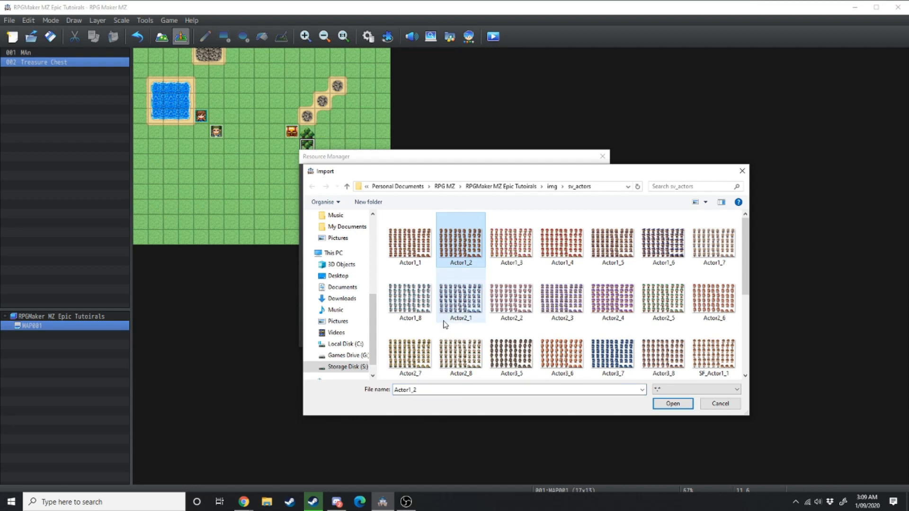
left_click(742, 171)
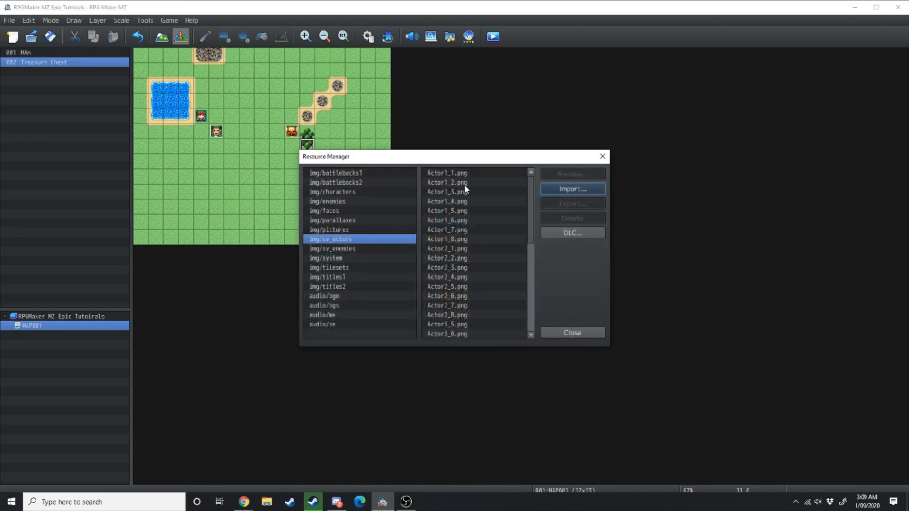
left_click(338, 210)
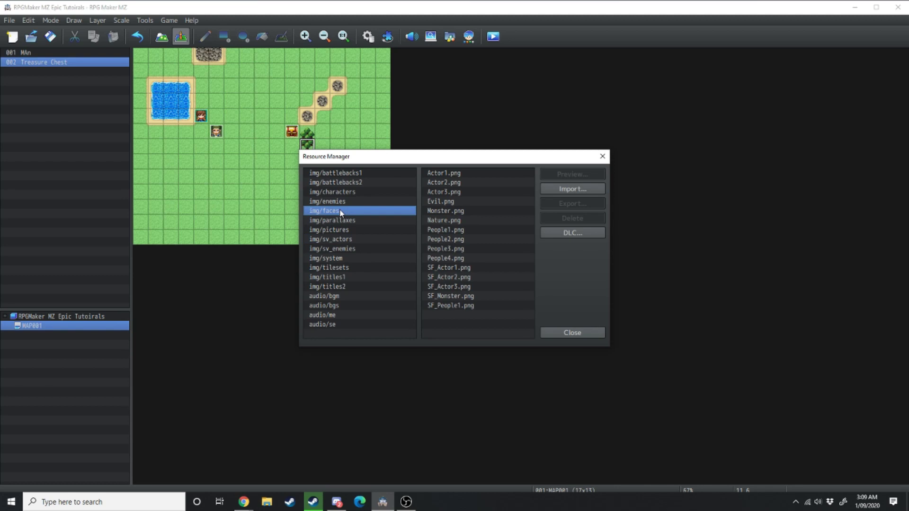
left_click(572, 189)
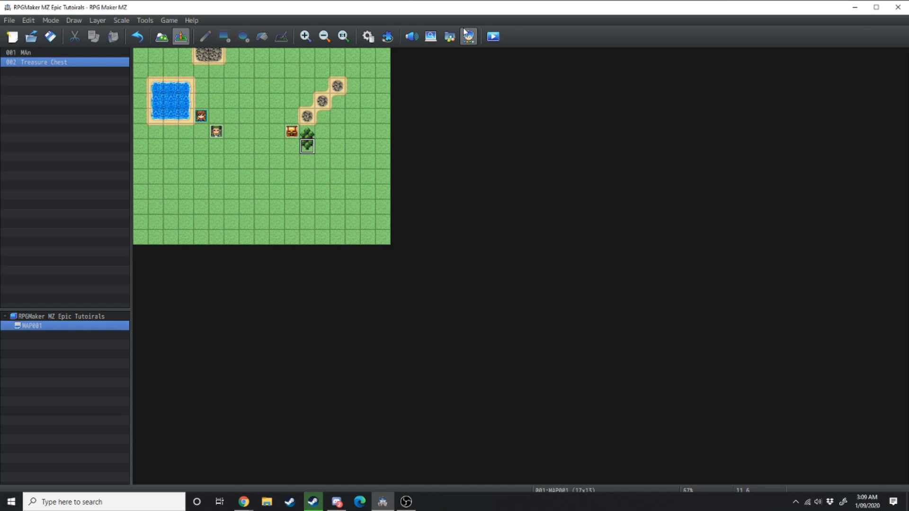
In the Character Generator give the rear hair a blue colour and browse facial, beast-ear and accessory parts
left_click(469, 37)
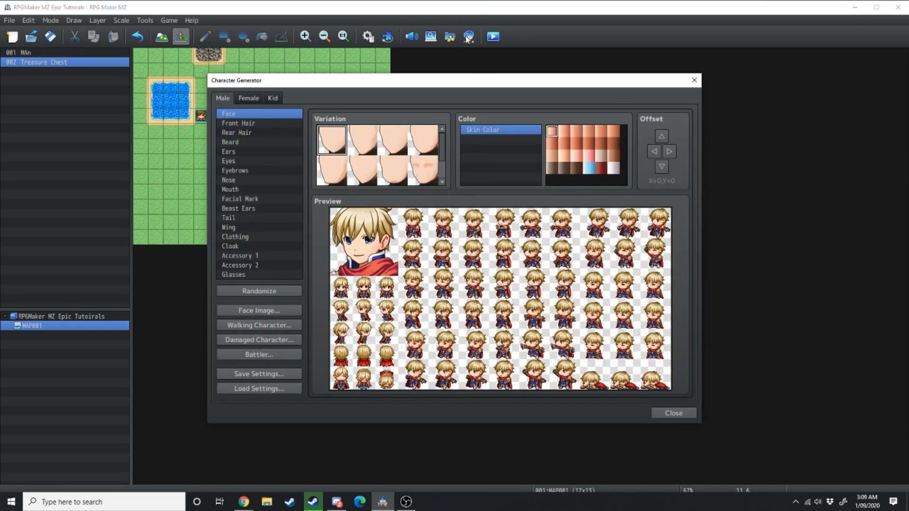
left_click(239, 123)
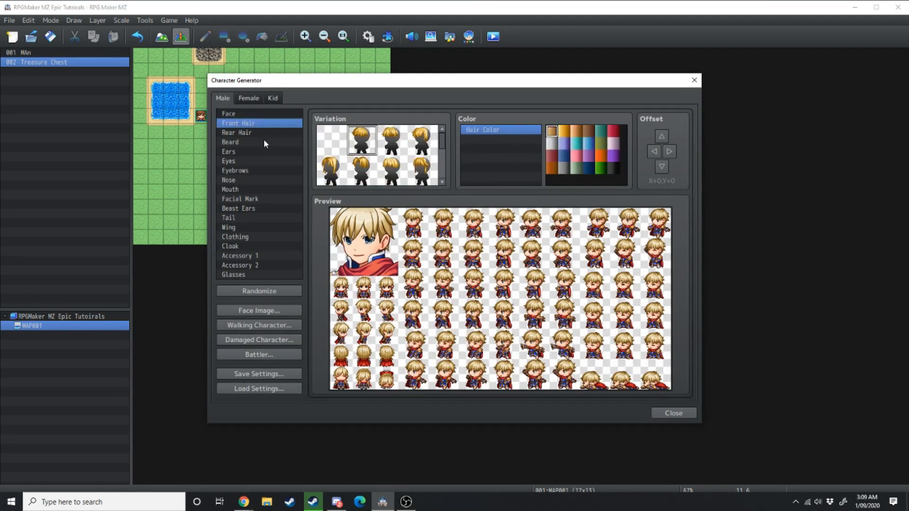
left_click(236, 133)
left_click(564, 157)
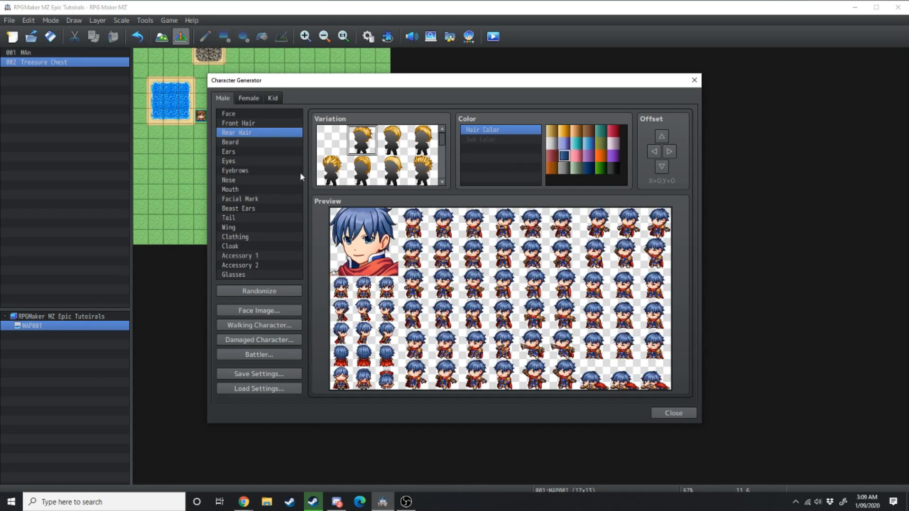
left_click(229, 161)
left_click(238, 208)
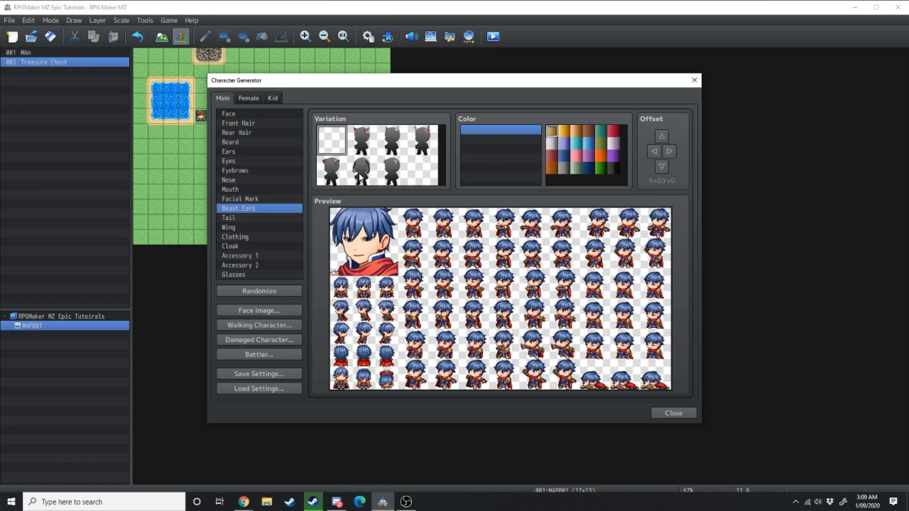
left_click(239, 256)
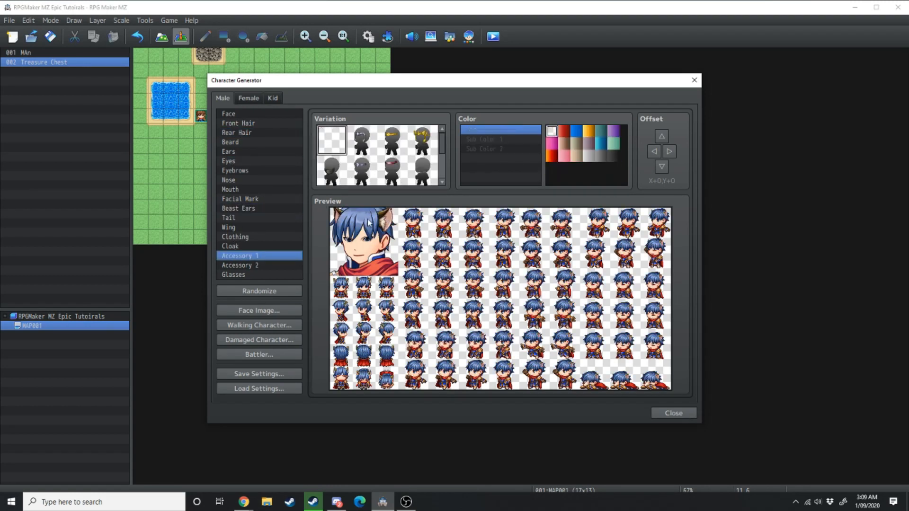
Try several clothing variations, settle on the white-and-blue outfit and close the generator
left_click(249, 237)
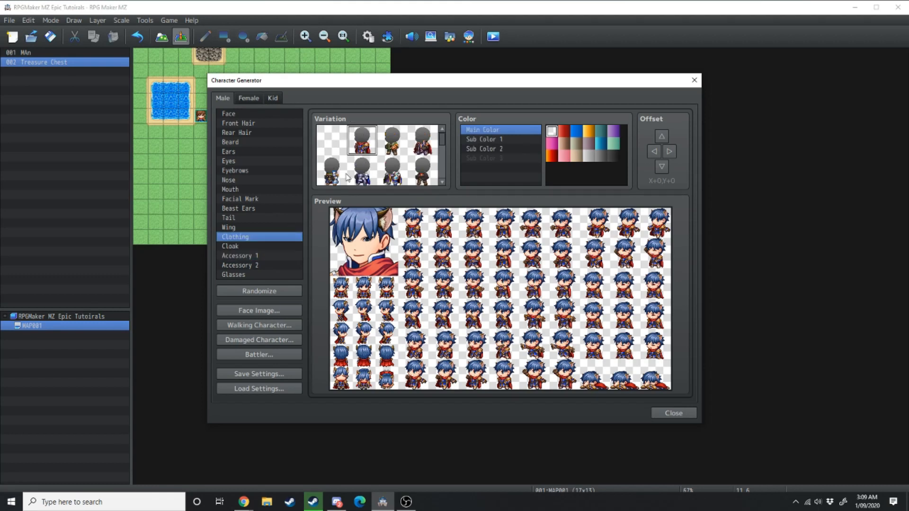
left_click(361, 173)
left_click(393, 173)
left_click(422, 140)
left_click(392, 139)
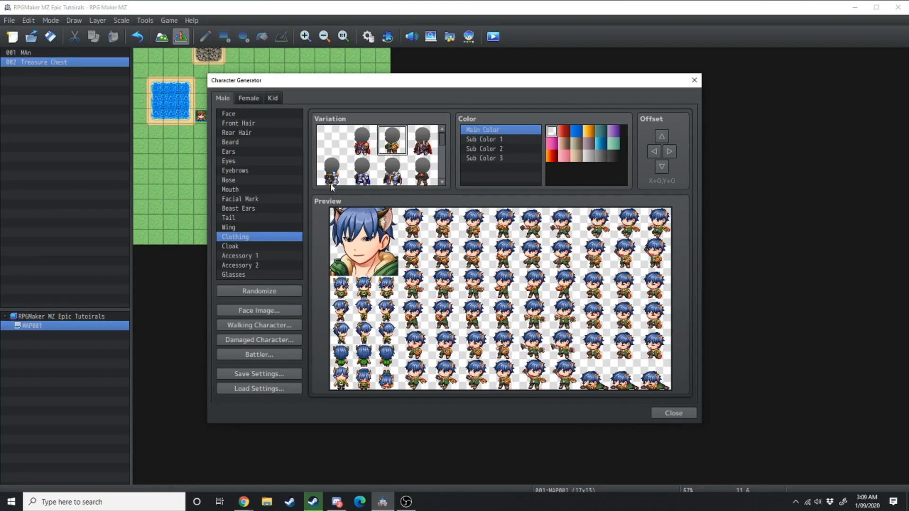
left_click(332, 177)
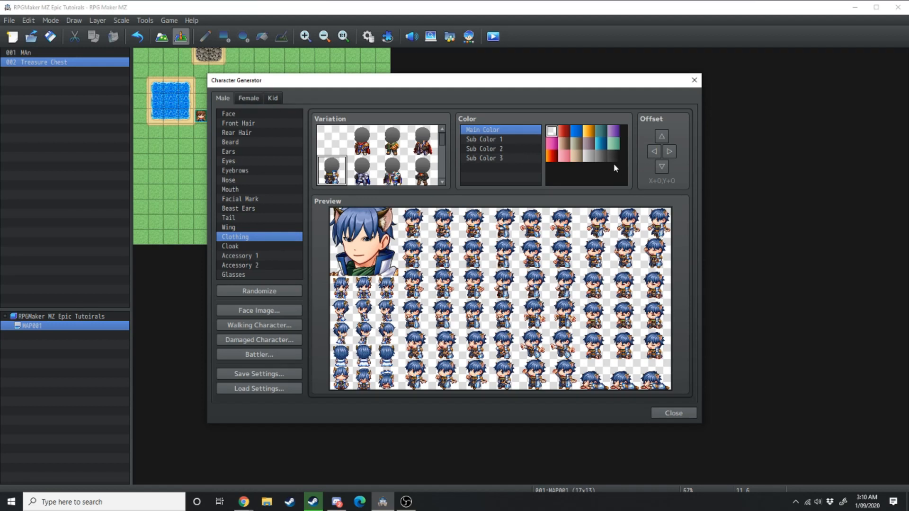
key("Escape")
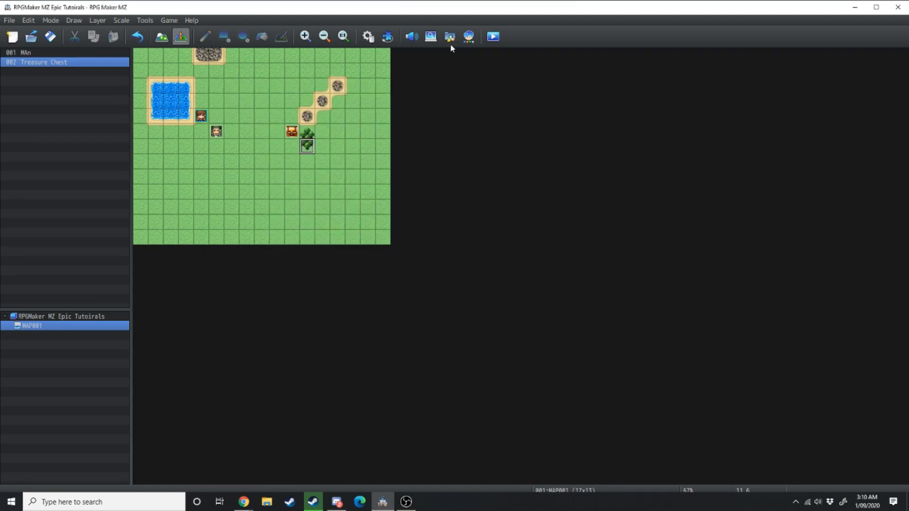
Start a playtest, saving changes first, begin a New Game and walk the party around
left_click(493, 37)
left_click(435, 268)
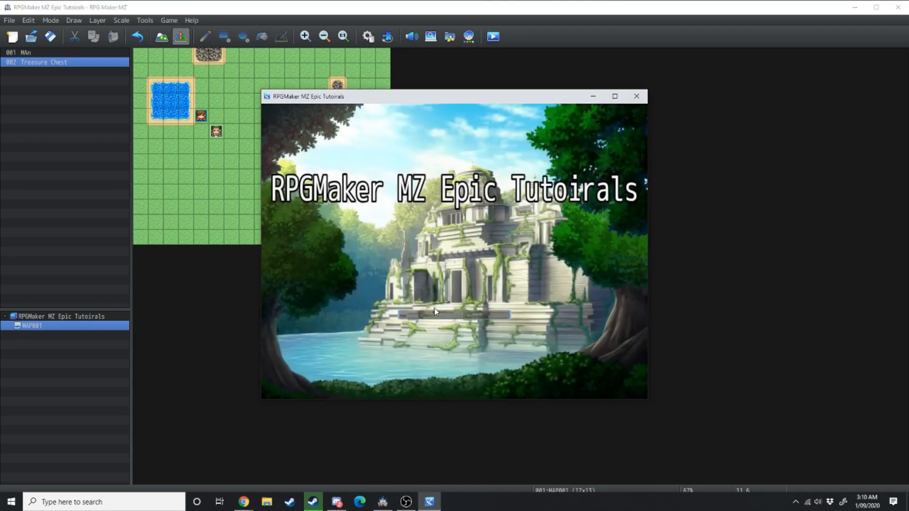
left_click(448, 297)
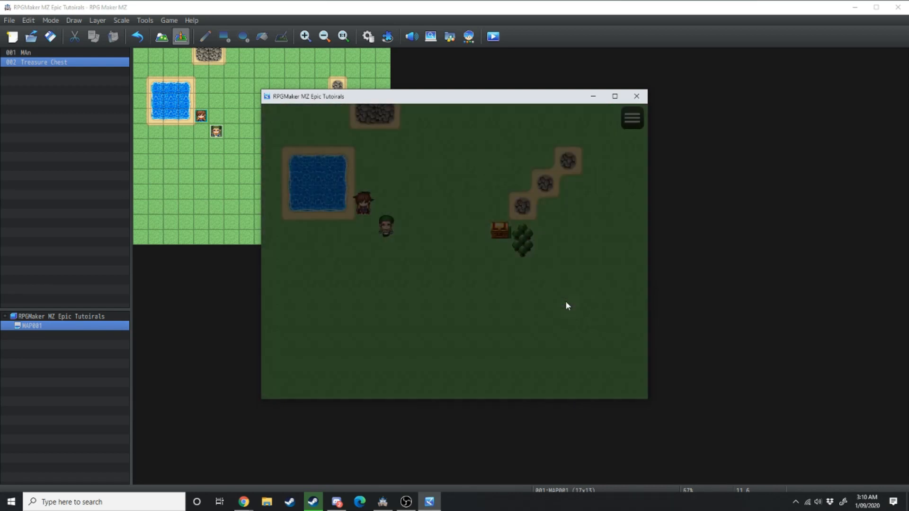
key("Down")
key("Right")
key("Up")
key("Left")
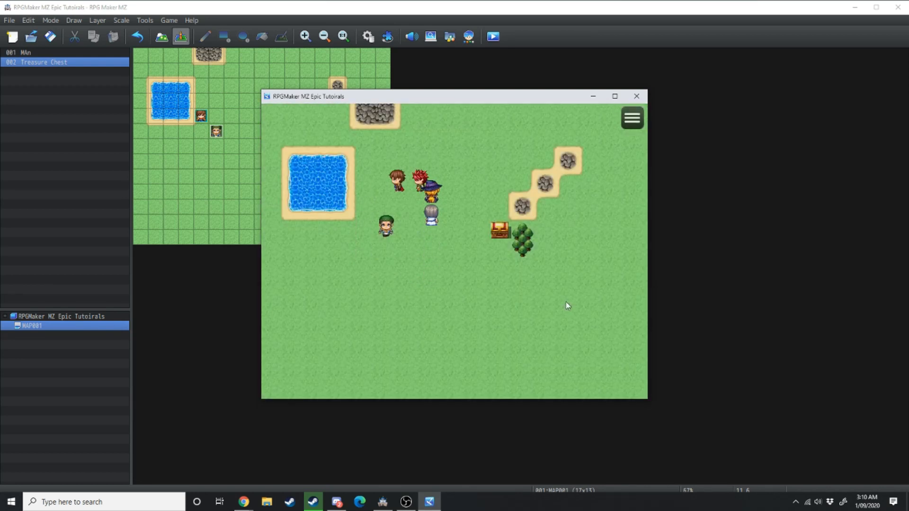
Walk to the treasure chest, open it, dismiss the found-gold message and end the playtest
key("Down")
key("Down")
key("Down")
key("Right")
key("Right")
key("Right")
key("Right")
key("Up")
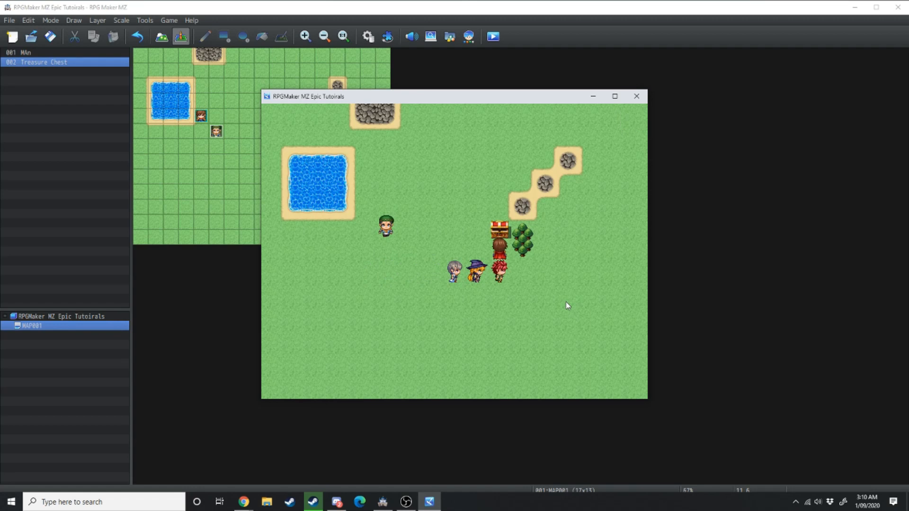
key("Return")
key("Return")
left_click(636, 96)
left_click(169, 21)
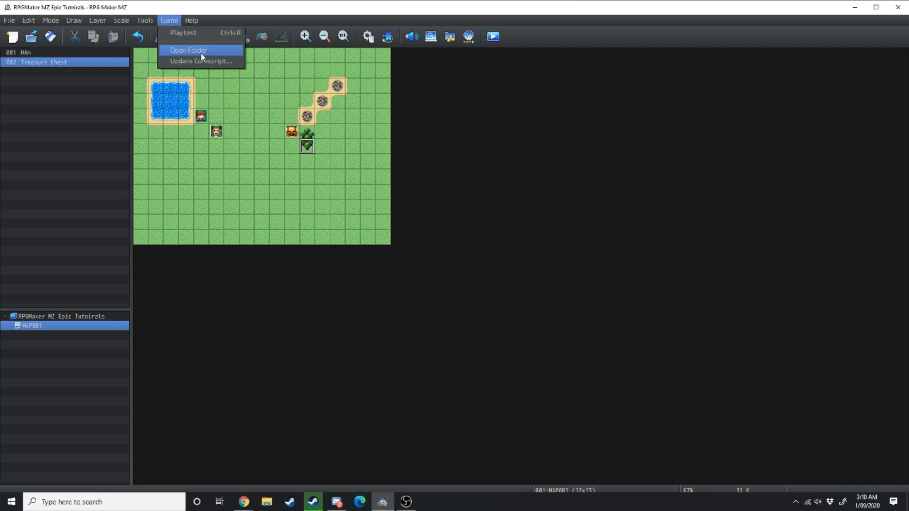
Open the project folder in File Explorer via Game > Open Folder, then close it
left_click(189, 51)
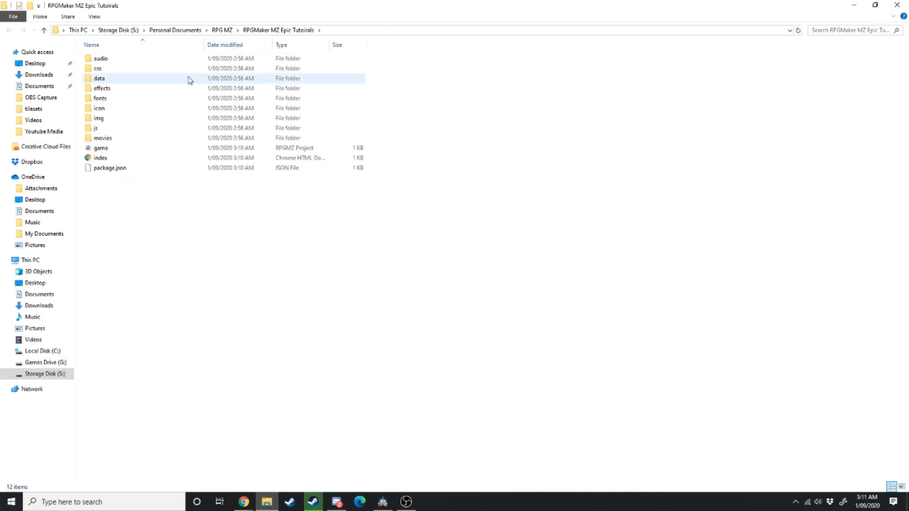
left_click(898, 6)
left_click(169, 20)
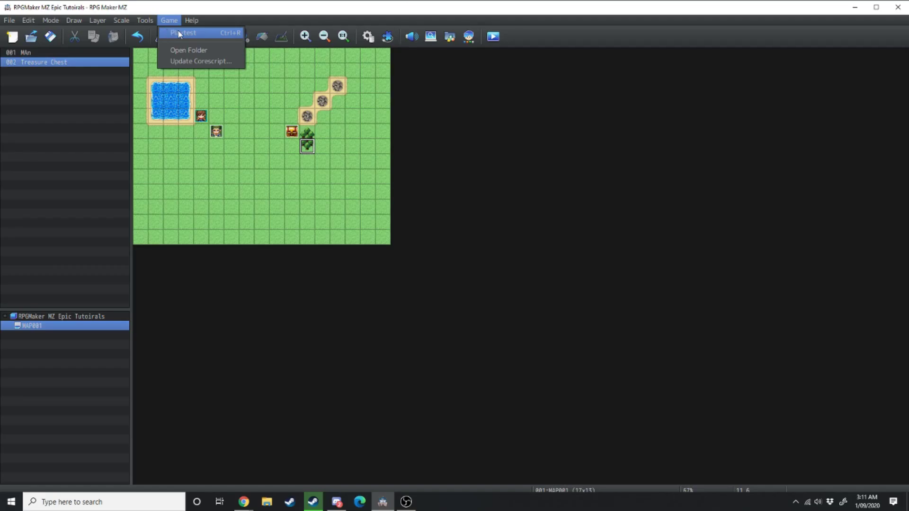
left_click(207, 61)
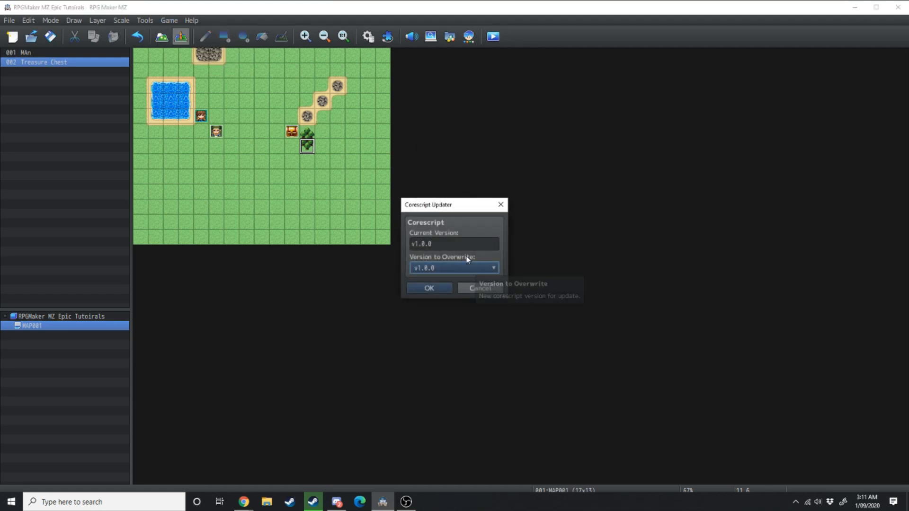
left_click(456, 249)
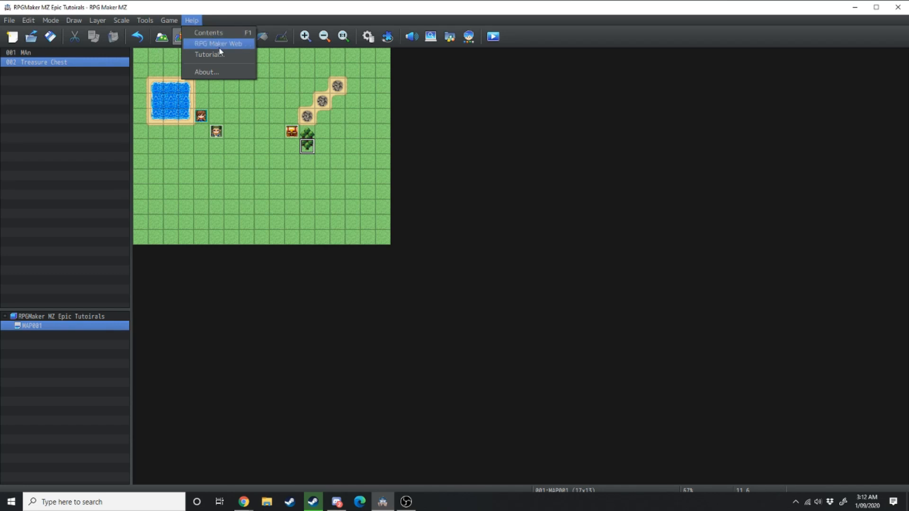
Open rpgmakerweb.com from the Help menu and dismiss its promotional sale popup
left_click(223, 44)
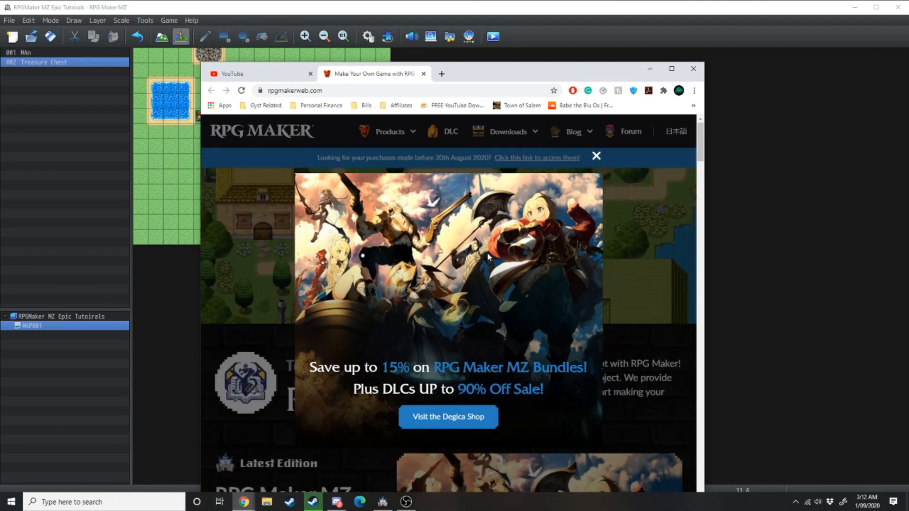
left_click(597, 157)
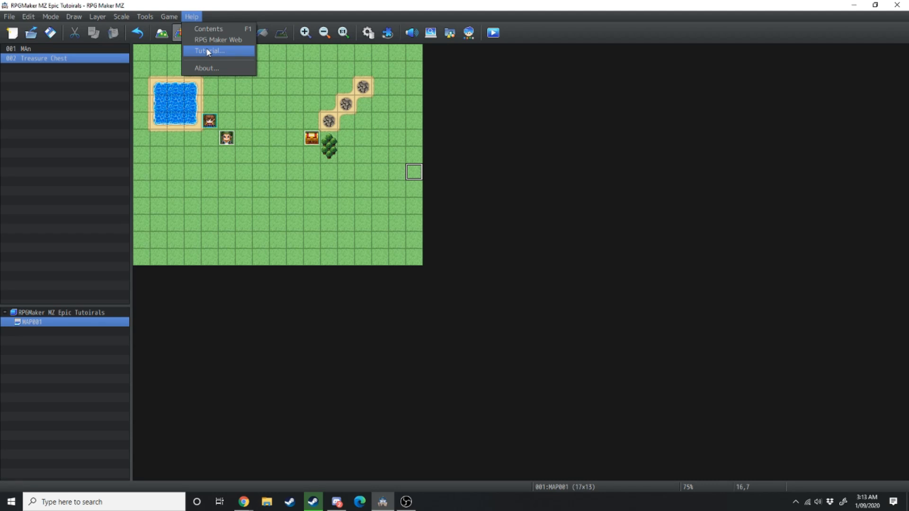
left_click(206, 51)
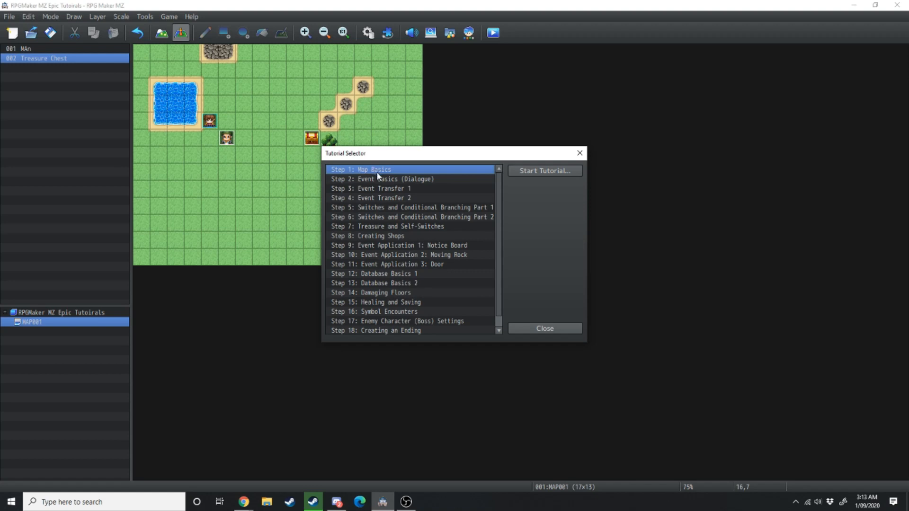
left_click(400, 235)
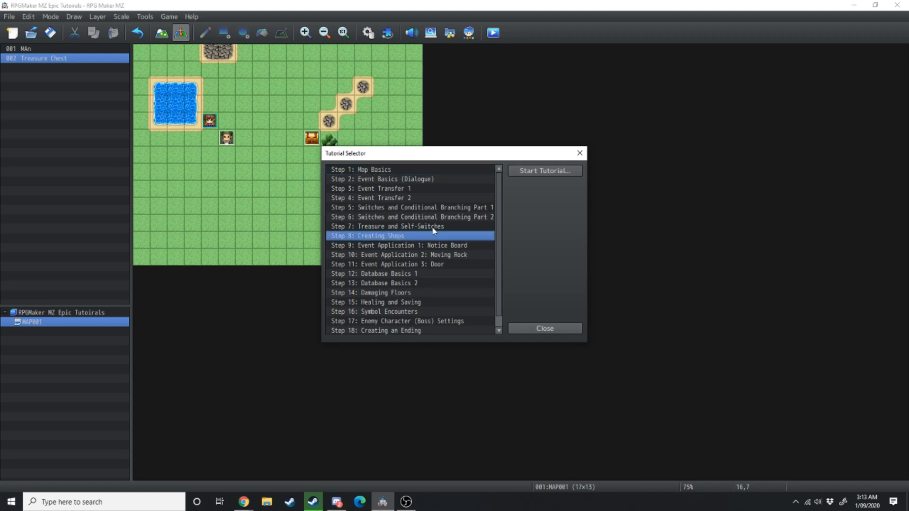
scroll(431, 232, "down", 1)
left_click(393, 283)
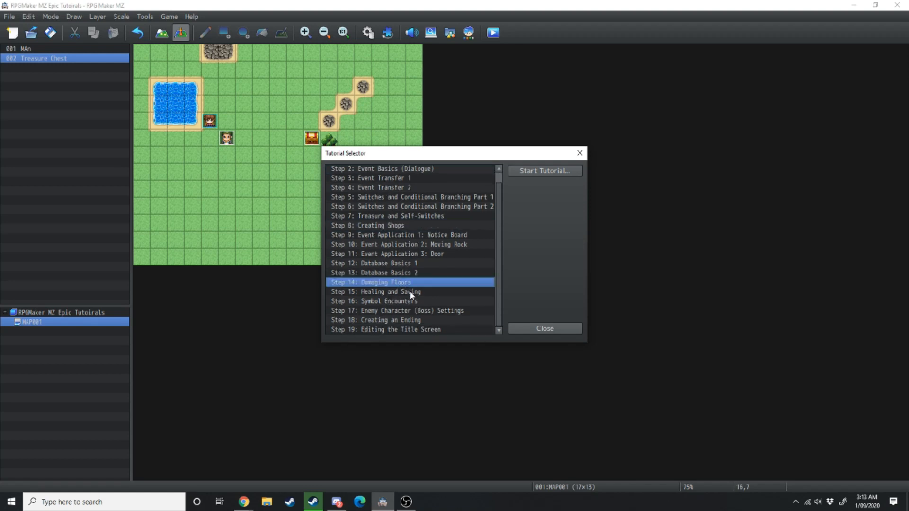
left_click(415, 294)
scroll(406, 260, "up", 1)
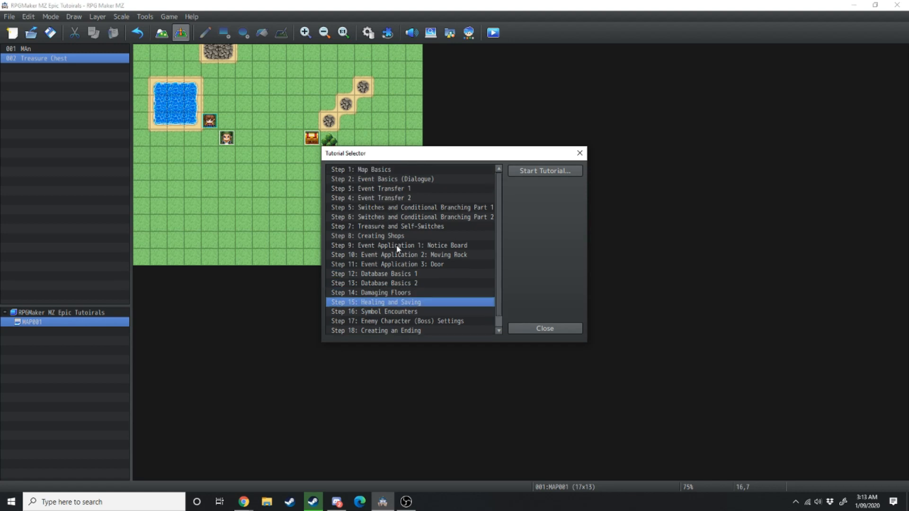
double_click(372, 176)
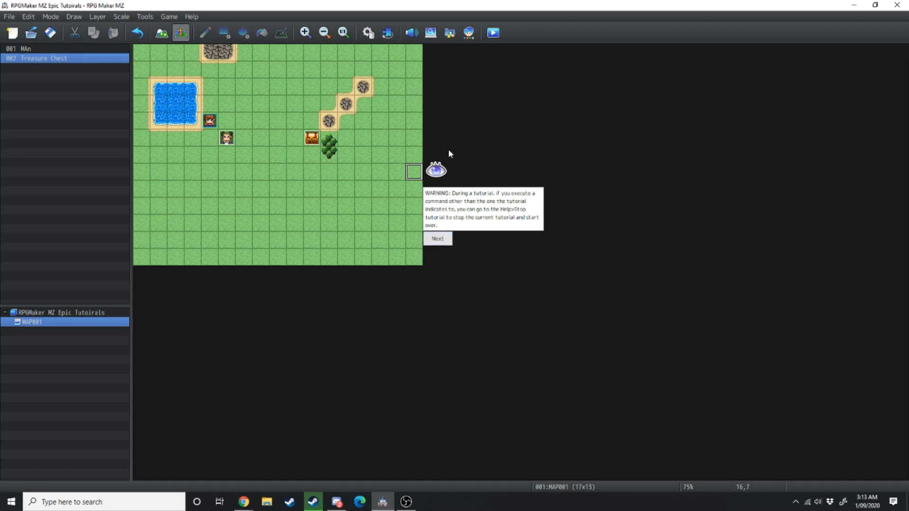
left_click(438, 238)
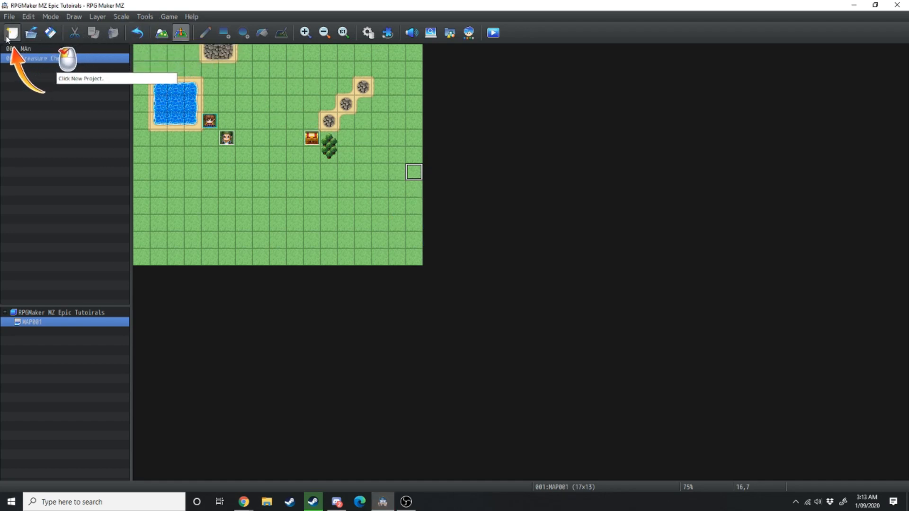
left_click(12, 31)
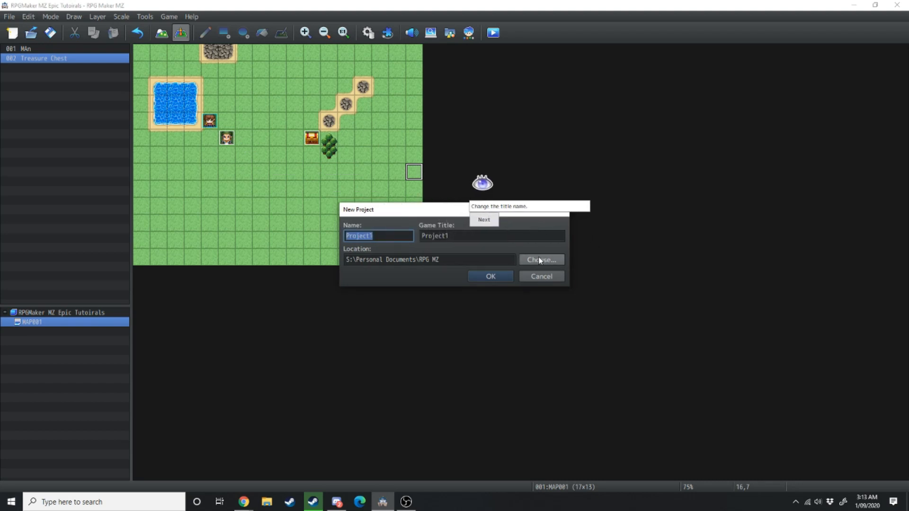
left_click(491, 276)
left_click(192, 17)
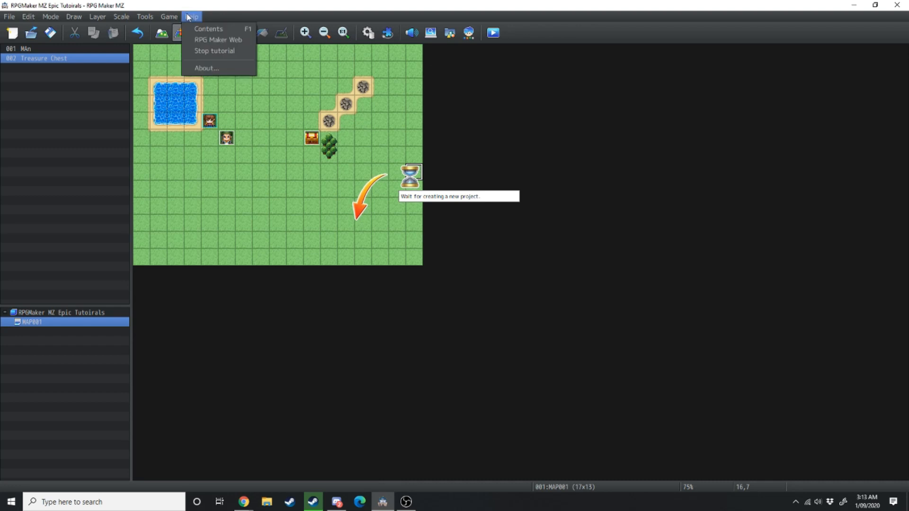
left_click(210, 49)
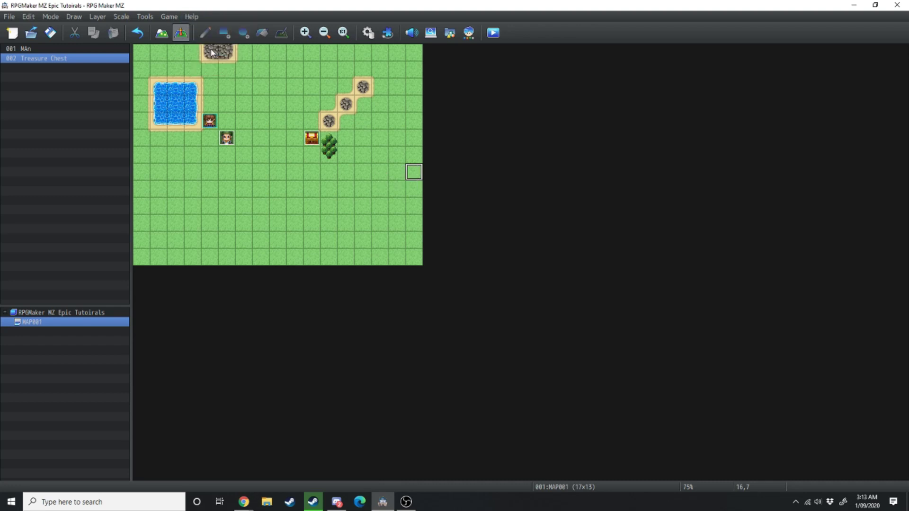
left_click(192, 17)
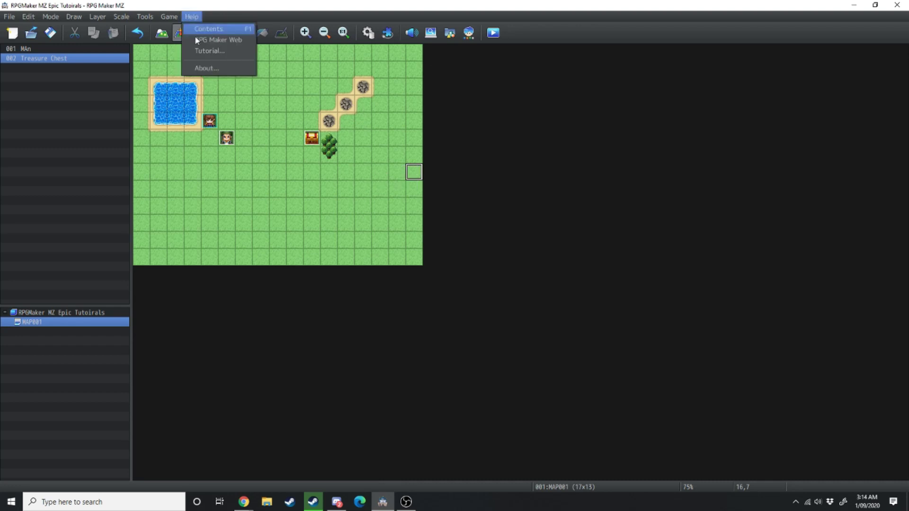
left_click(218, 70)
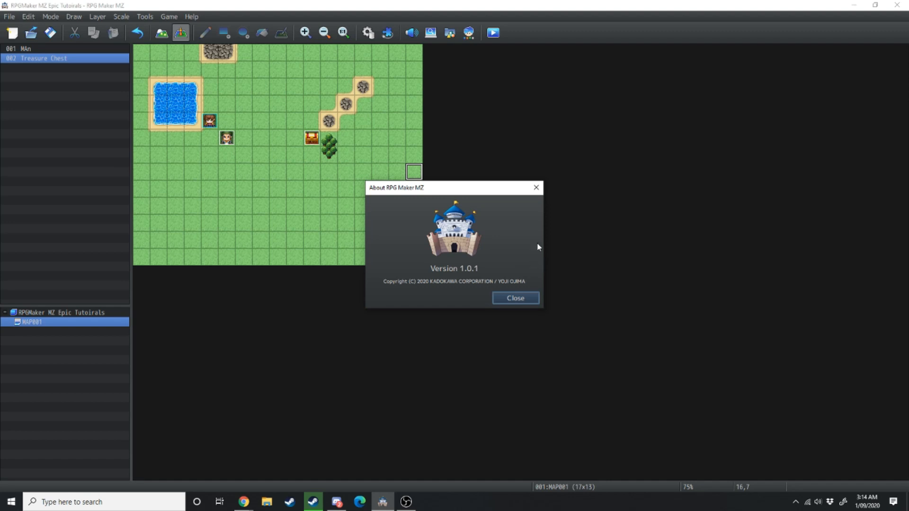
key("Escape")
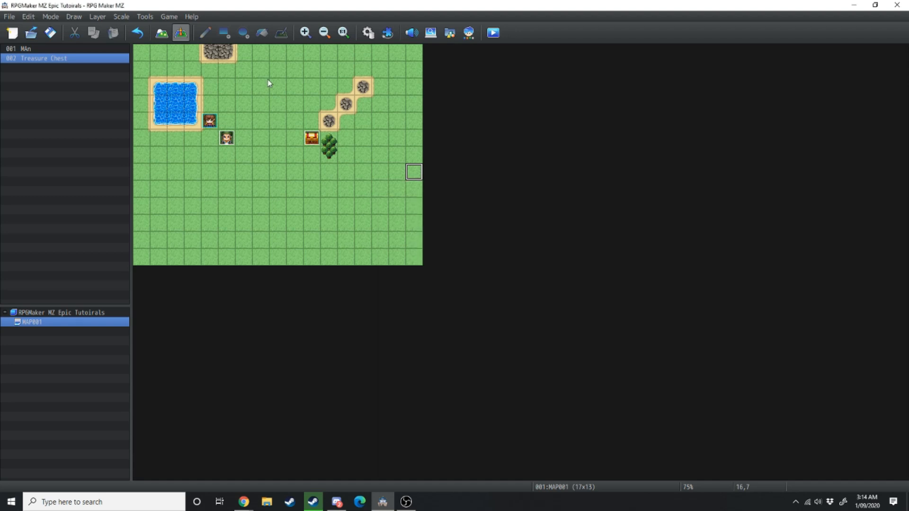